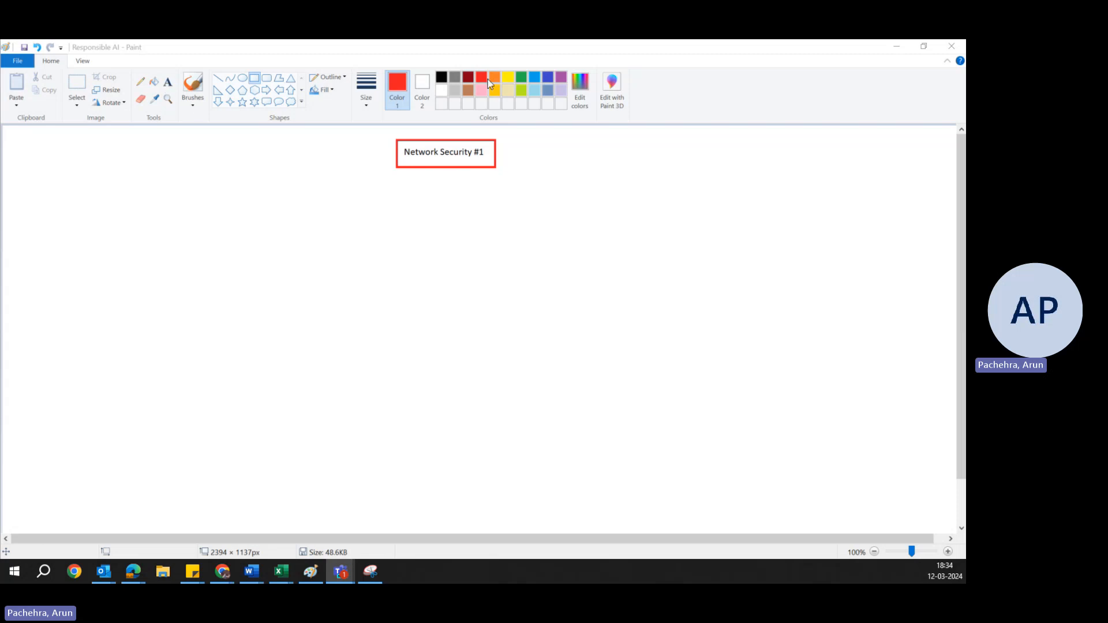
Add the black text label "Netwrok Security Group" in the canvas's upper-left area, left of the boxed title
click(442, 77)
click(442, 77)
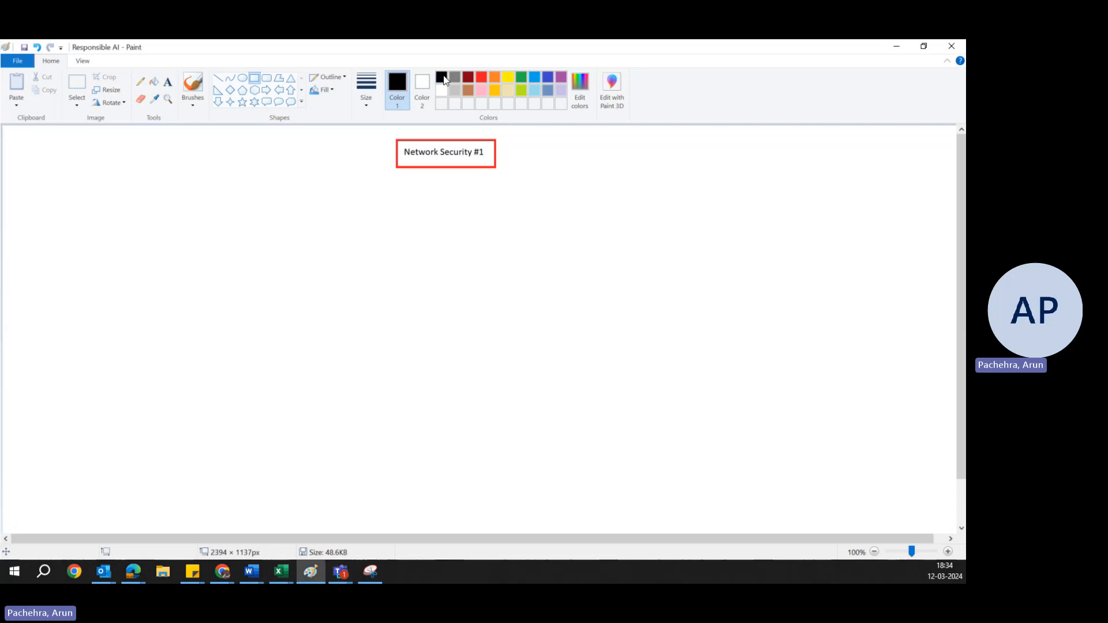
click(169, 84)
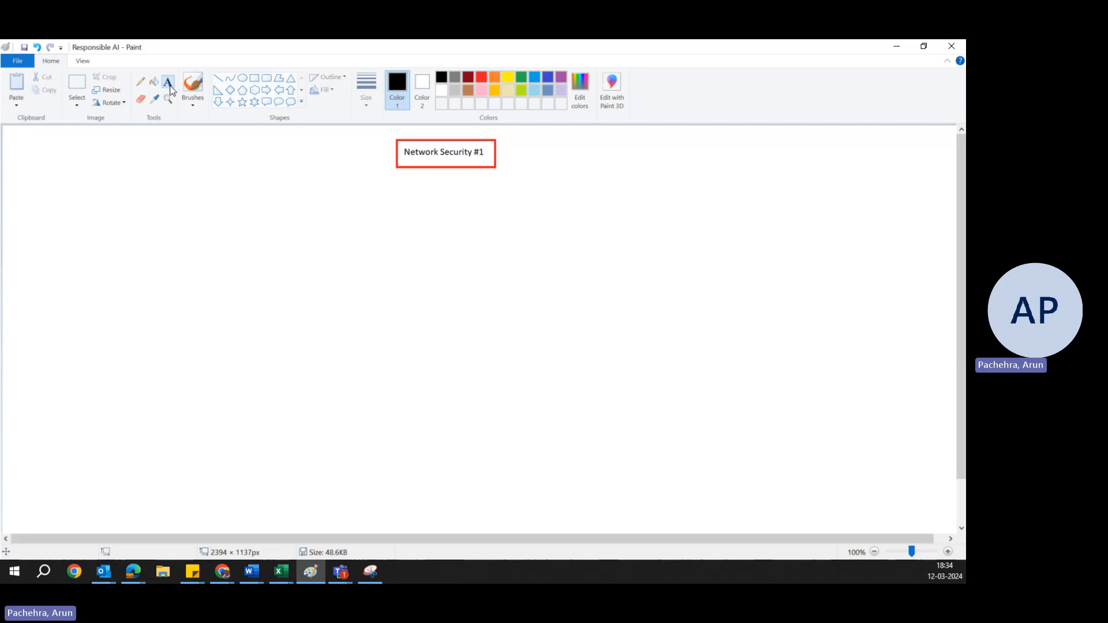
click(136, 168)
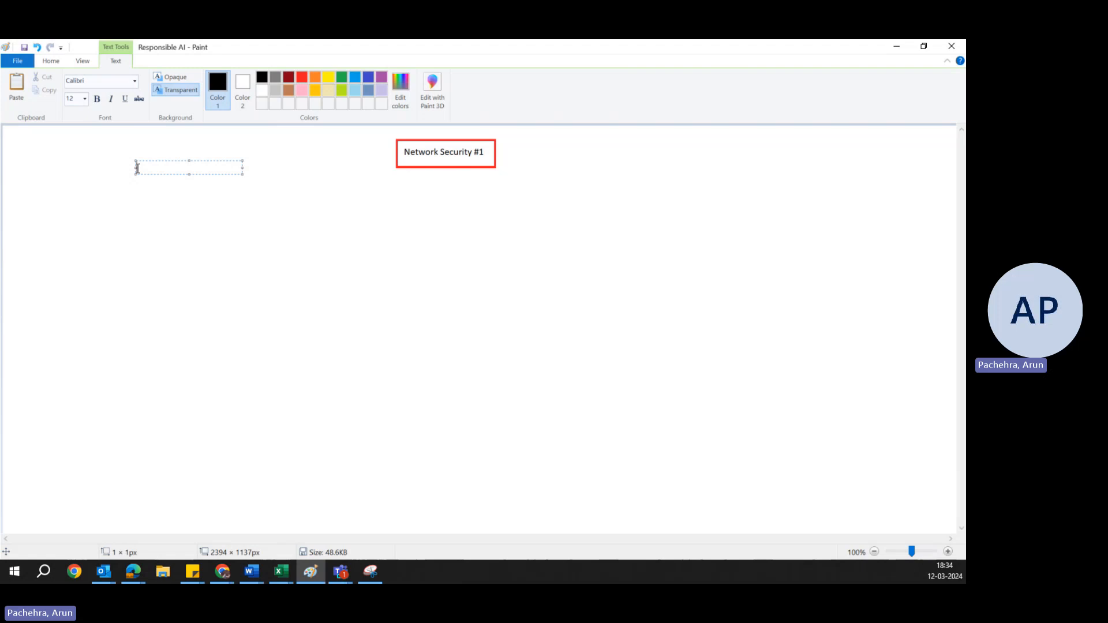
text(Netwrok Security Group)
click(255, 178)
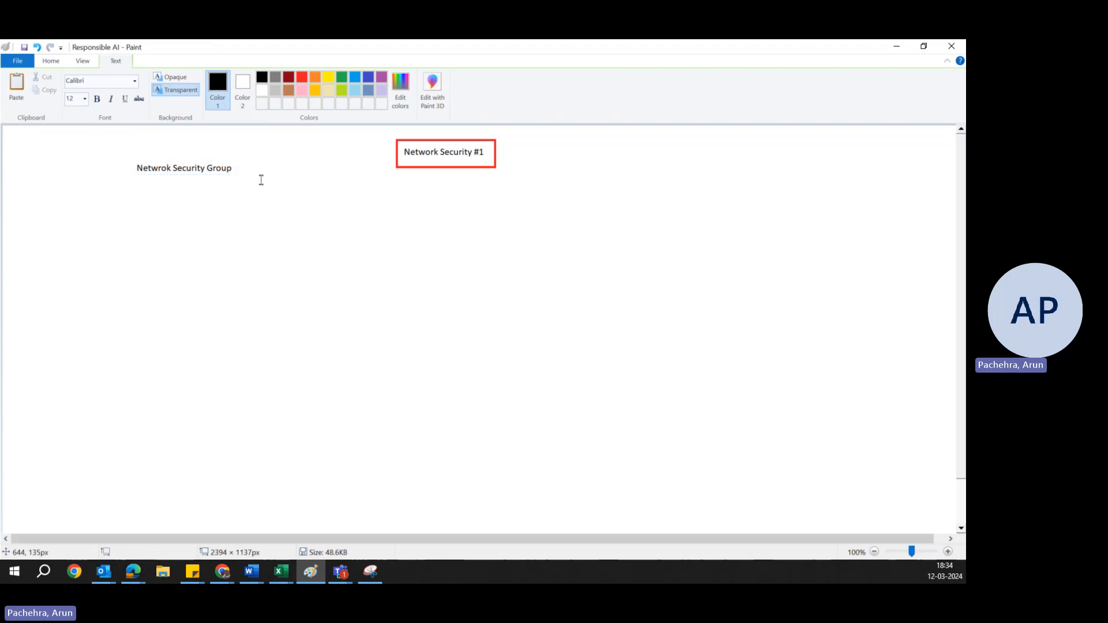
drag(206, 164, 313, 175)
click(188, 197)
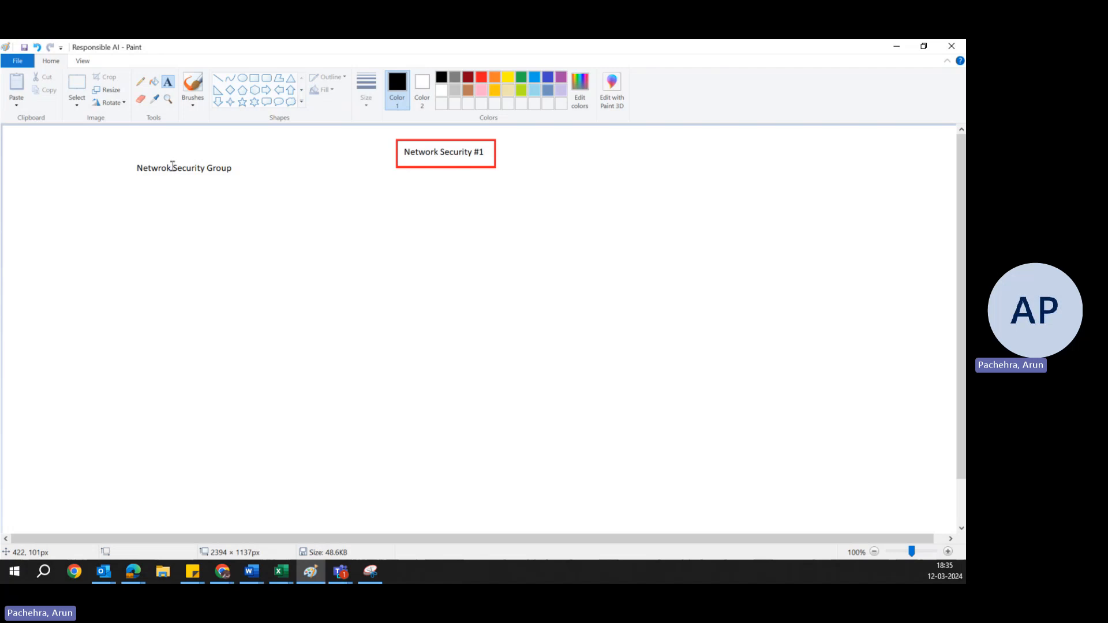
drag(131, 158, 248, 179)
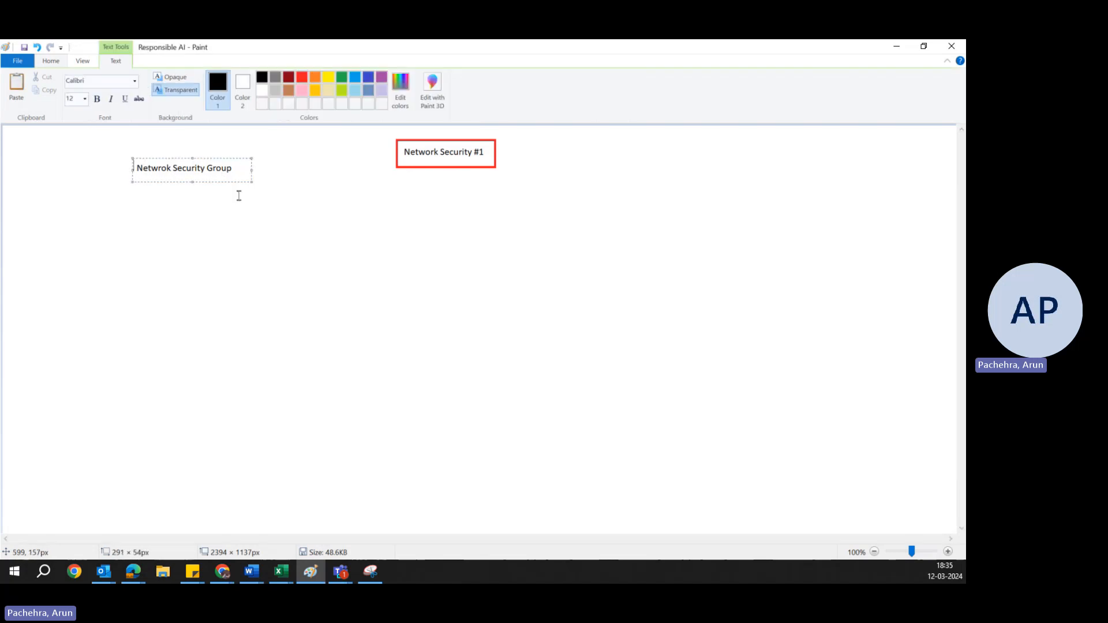
click(166, 185)
mouse_move(124, 149)
mouse_down()
mouse_move(154, 174)
mouse_move(240, 191)
mouse_up()
click(240, 199)
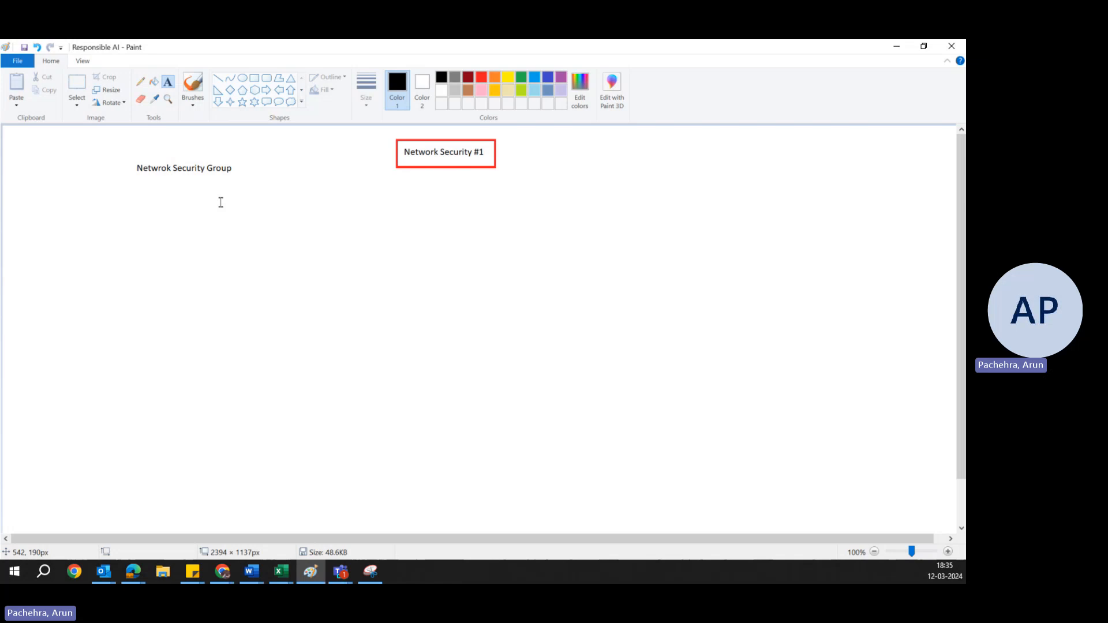
drag(127, 159, 245, 186)
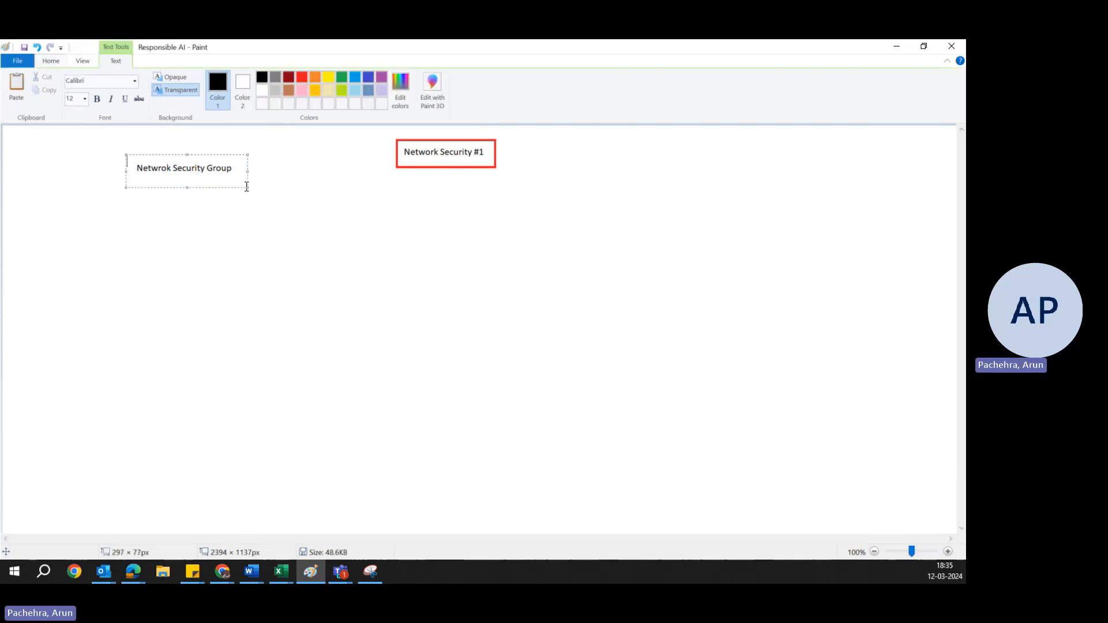
click(298, 185)
Draw a rectangle about 1166 × 657 px below the title, containing two side-by-side rounded rectangles about 310 × 459 and 286 × 454 px
click(254, 78)
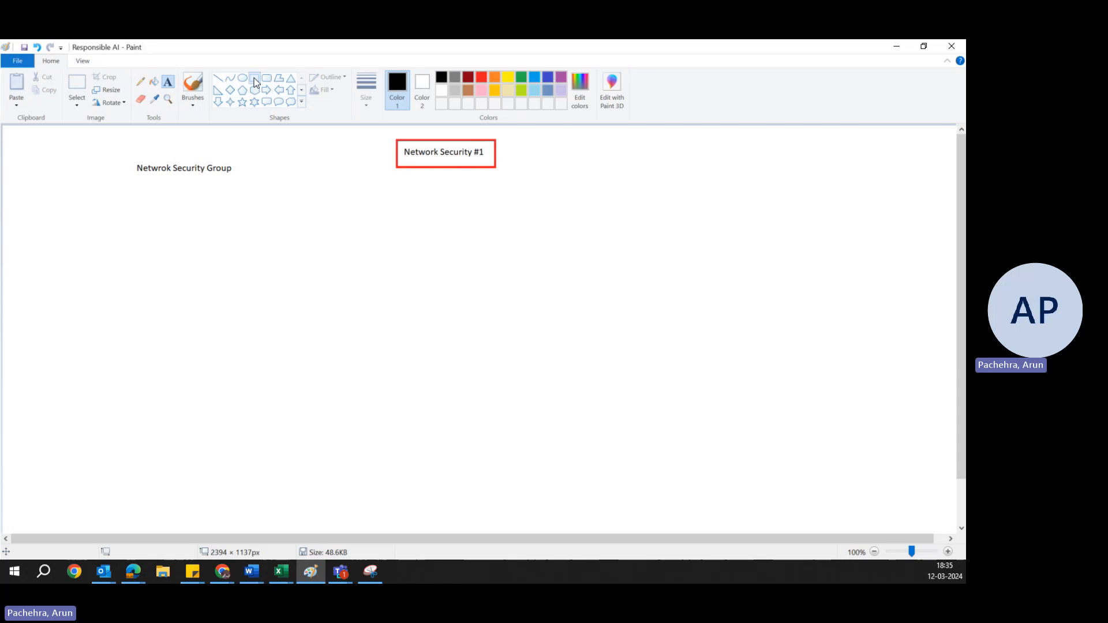
mouse_move(244, 223)
mouse_down()
mouse_move(378, 394)
mouse_move(713, 489)
mouse_up()
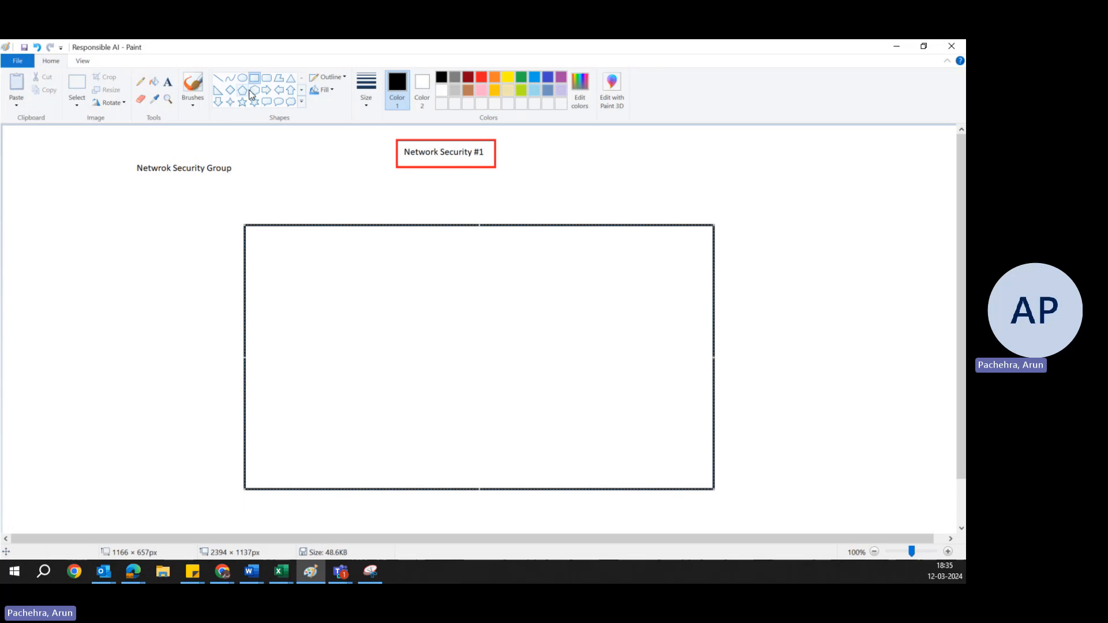
click(267, 81)
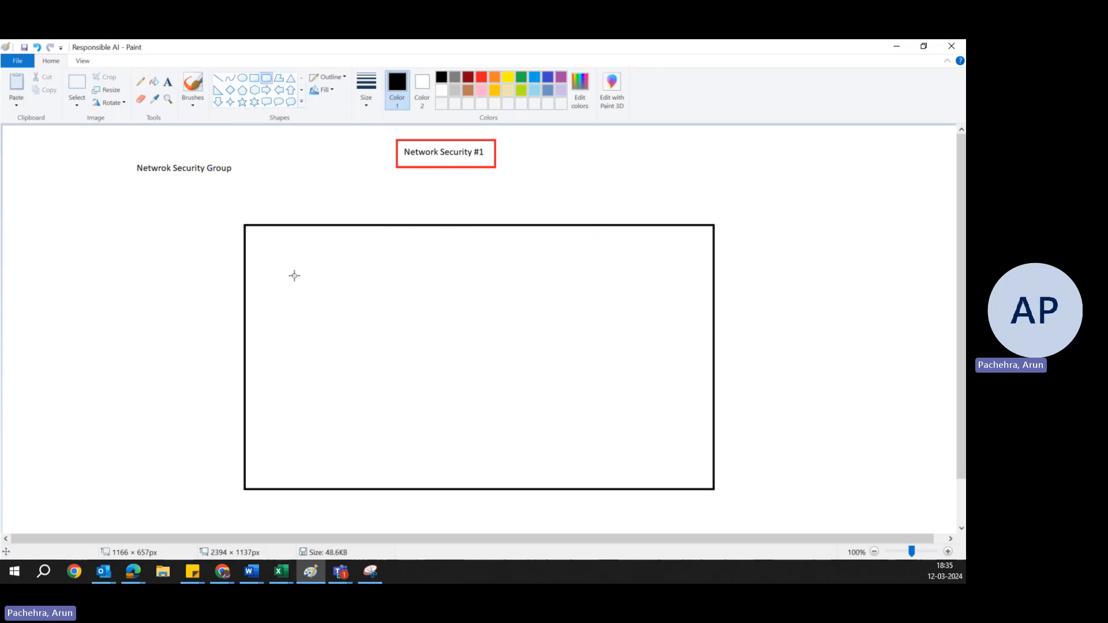
mouse_move(293, 274)
mouse_down()
mouse_move(322, 364)
mouse_move(394, 446)
mouse_up()
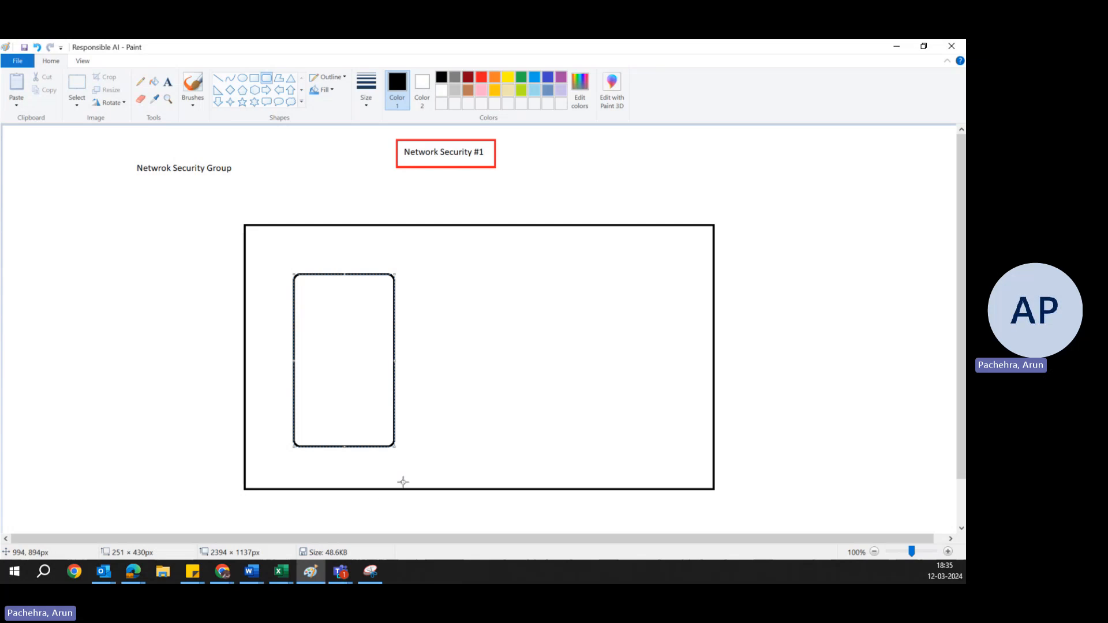
drag(396, 447, 418, 459)
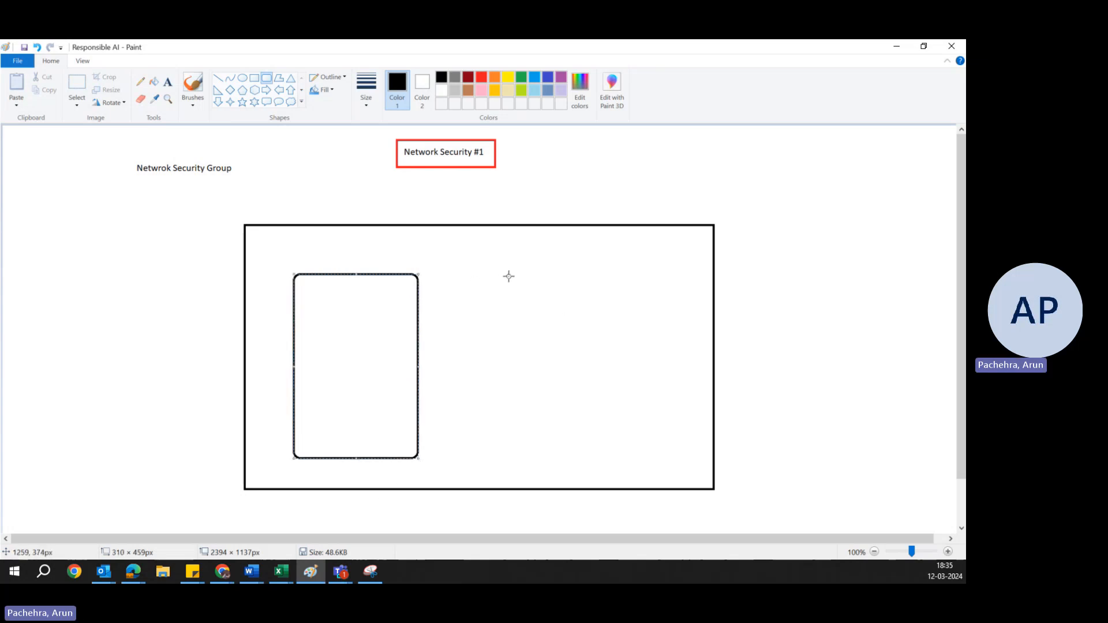
drag(518, 275, 633, 457)
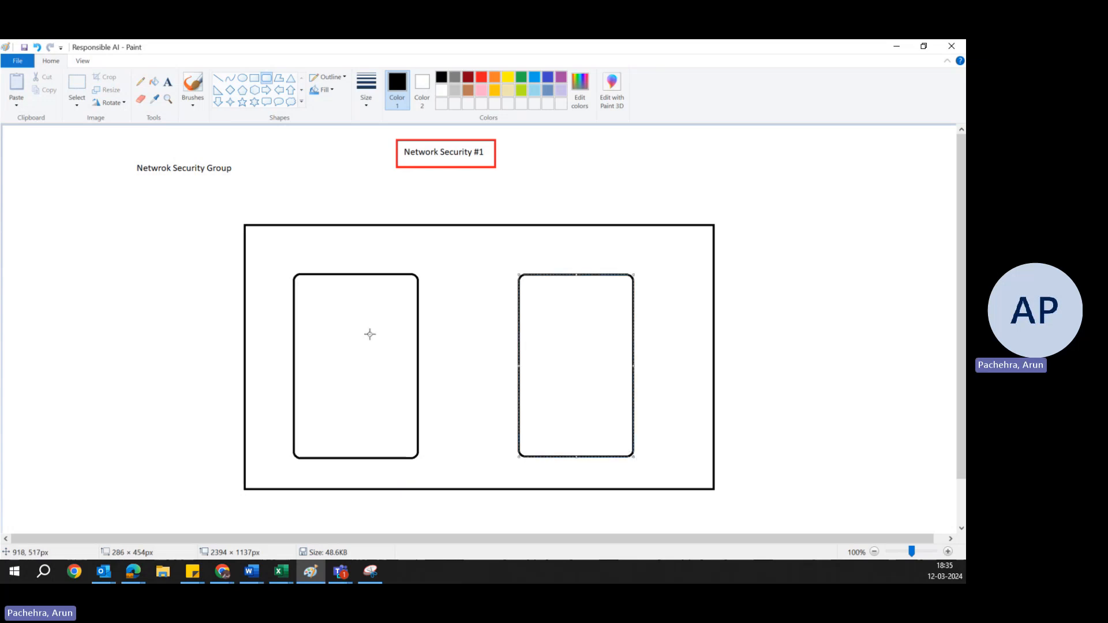
Draw a small rectangle, about 138 × 76 px in the left rounded box, in each rounded box, with a tiny rectangle attached beneath each
click(255, 79)
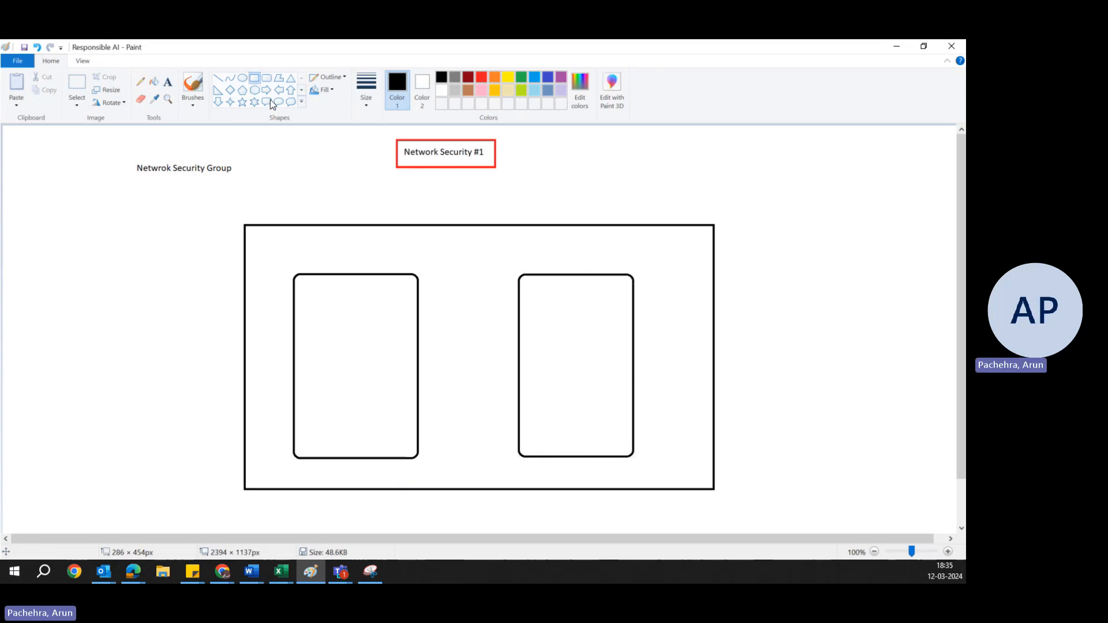
drag(327, 312, 383, 343)
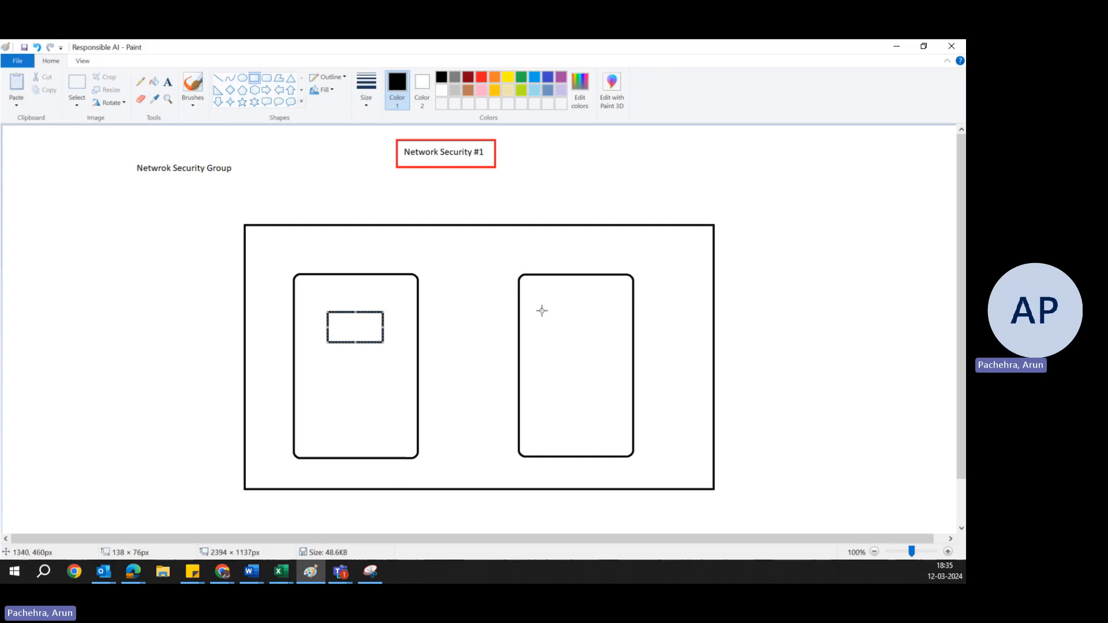
drag(542, 309, 592, 338)
drag(347, 342, 365, 350)
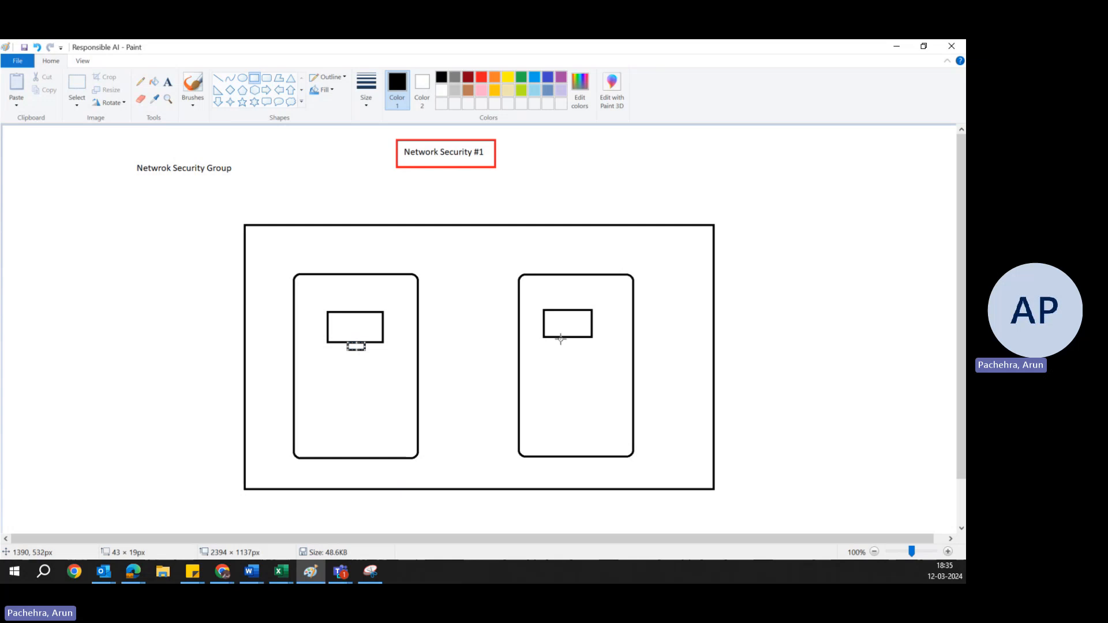
drag(559, 338, 574, 346)
click(366, 376)
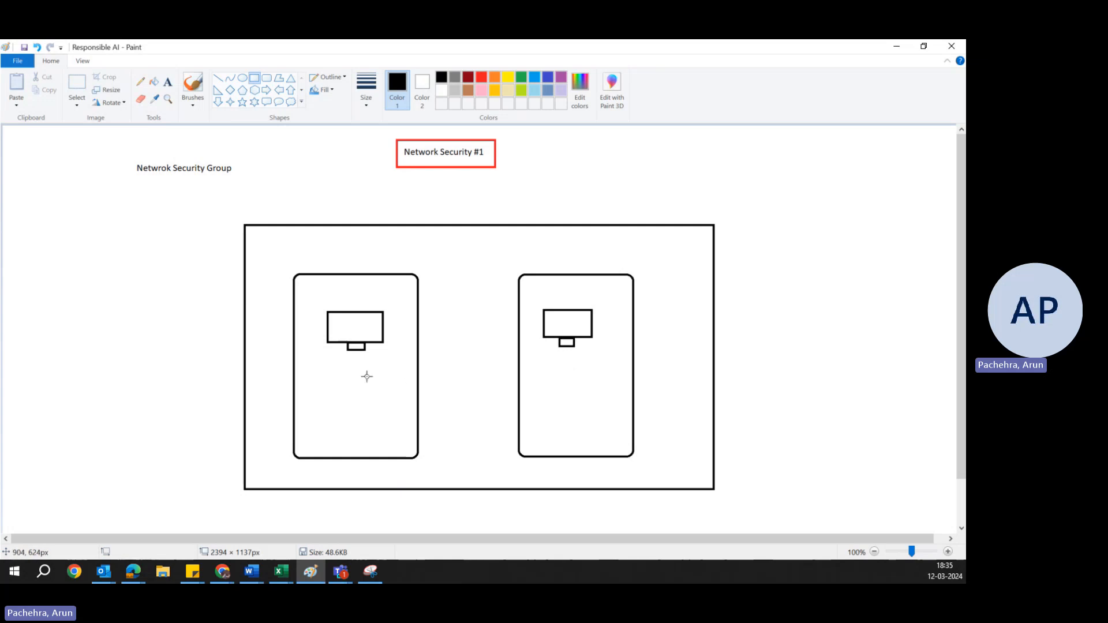
Label the large outer rectangle "virtual Network" and the left rounded box "subnet", placing each text just above its shape
click(168, 84)
click(254, 215)
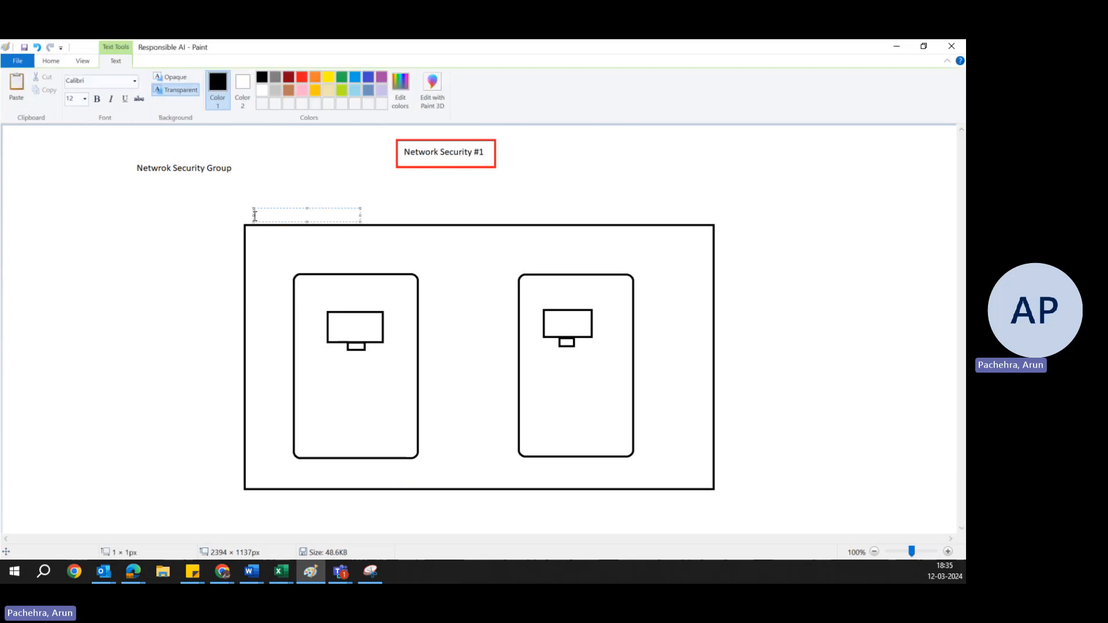
text(virtual Network)
click(334, 259)
click(299, 264)
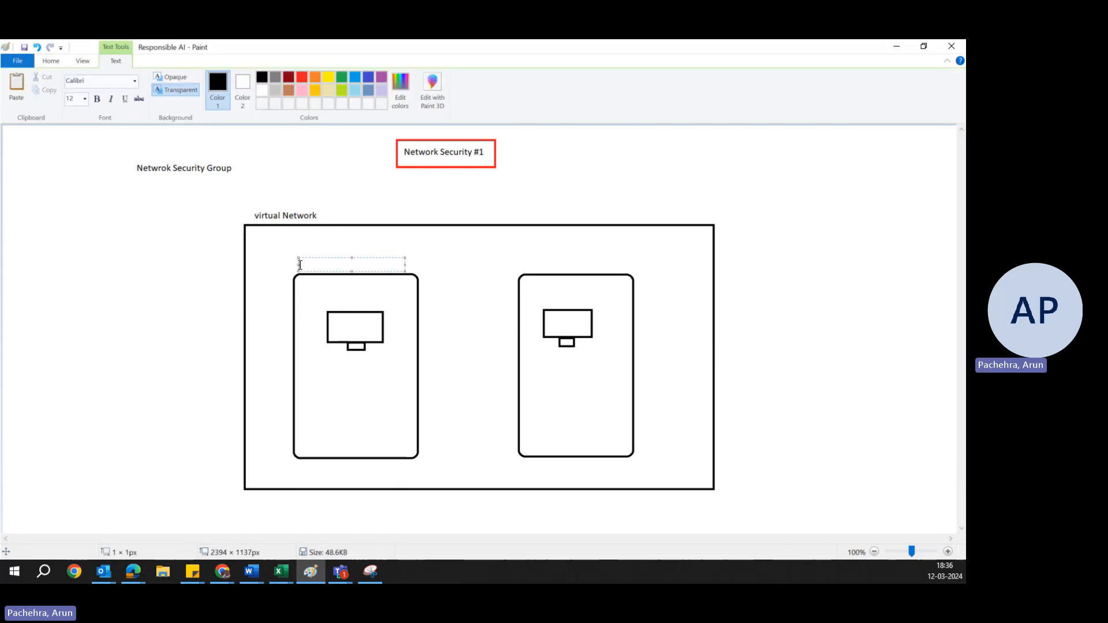
text(subnet)
click(340, 323)
Label the small rectangle in the left subnet "VM" and the tiny rectangle beneath it "NIC"
click(341, 323)
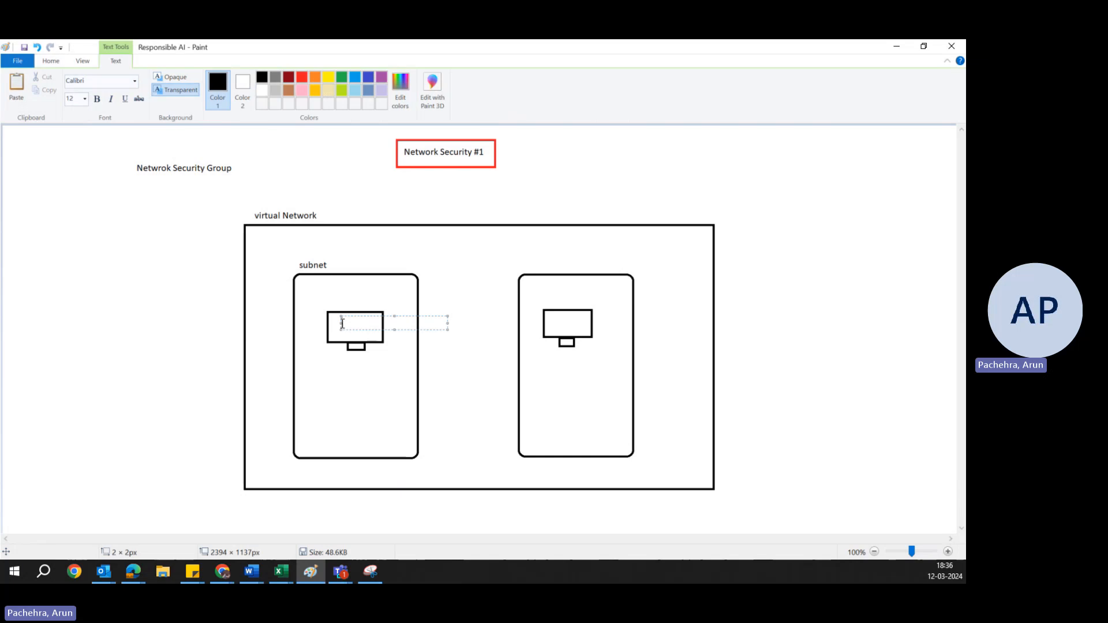
text(VM)
click(364, 357)
click(365, 357)
text(NIC)
click(381, 386)
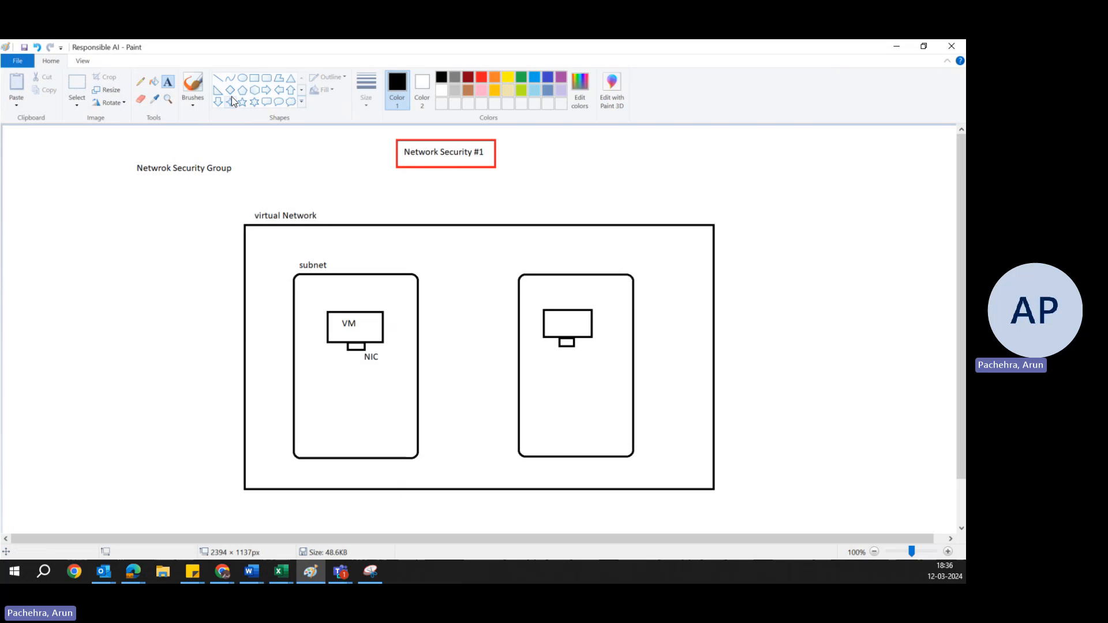
Draw an ellipse about 55 × 31 px directly left of the "Netwrok Security Group" label as its legend symbol
click(245, 79)
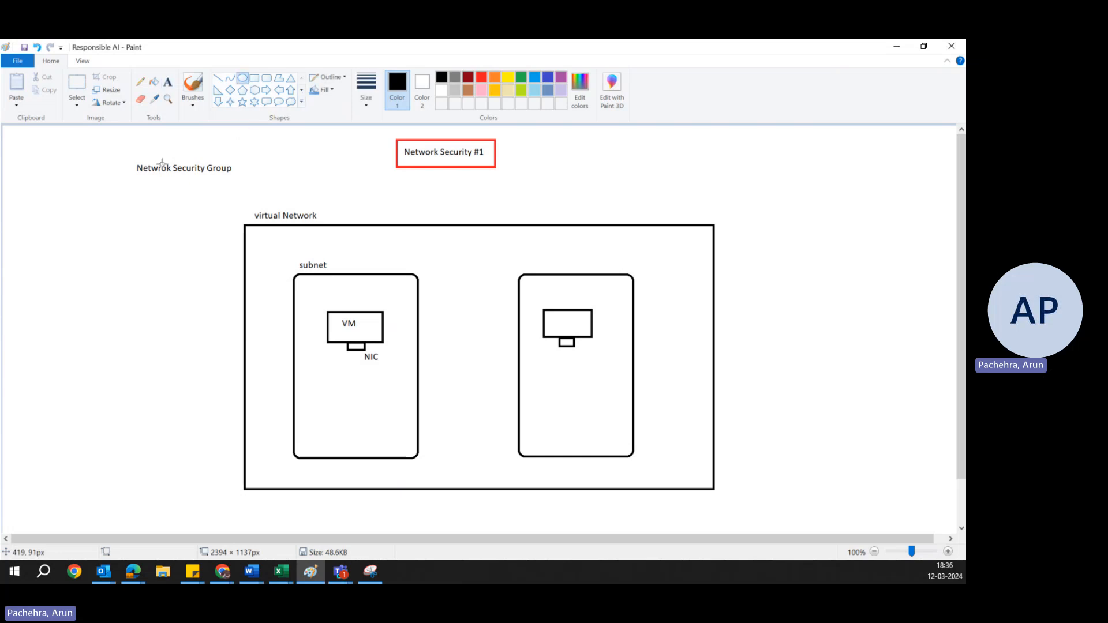
drag(110, 159, 134, 174)
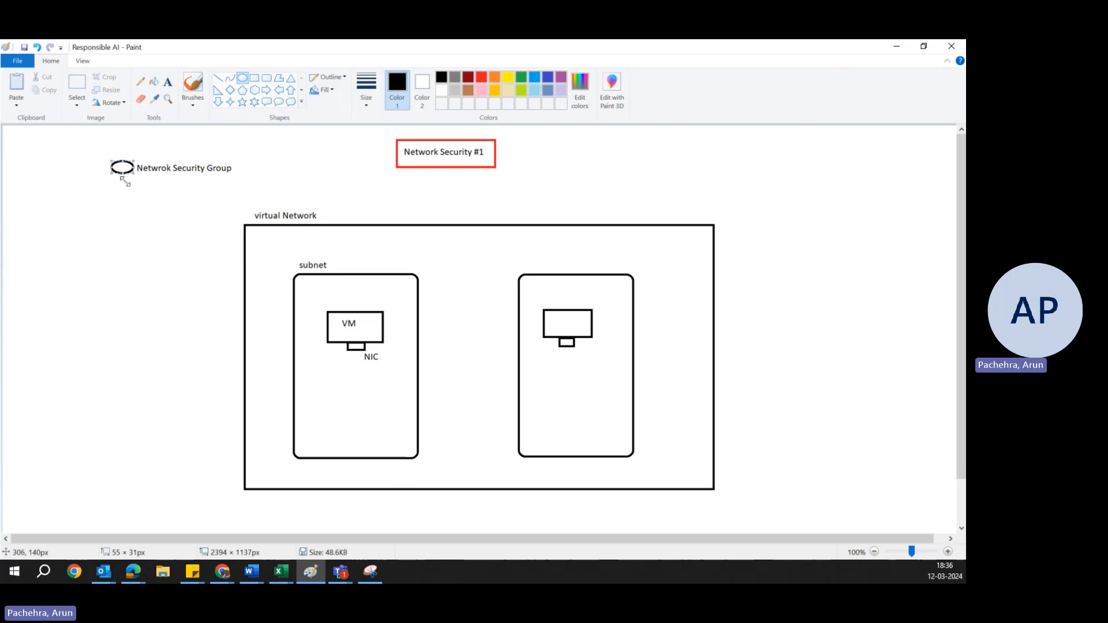
click(214, 210)
Draw an ellipse over the left subnet's upper-left corner and another about 71 × 24 px beside its NIC
drag(275, 274, 309, 291)
click(366, 289)
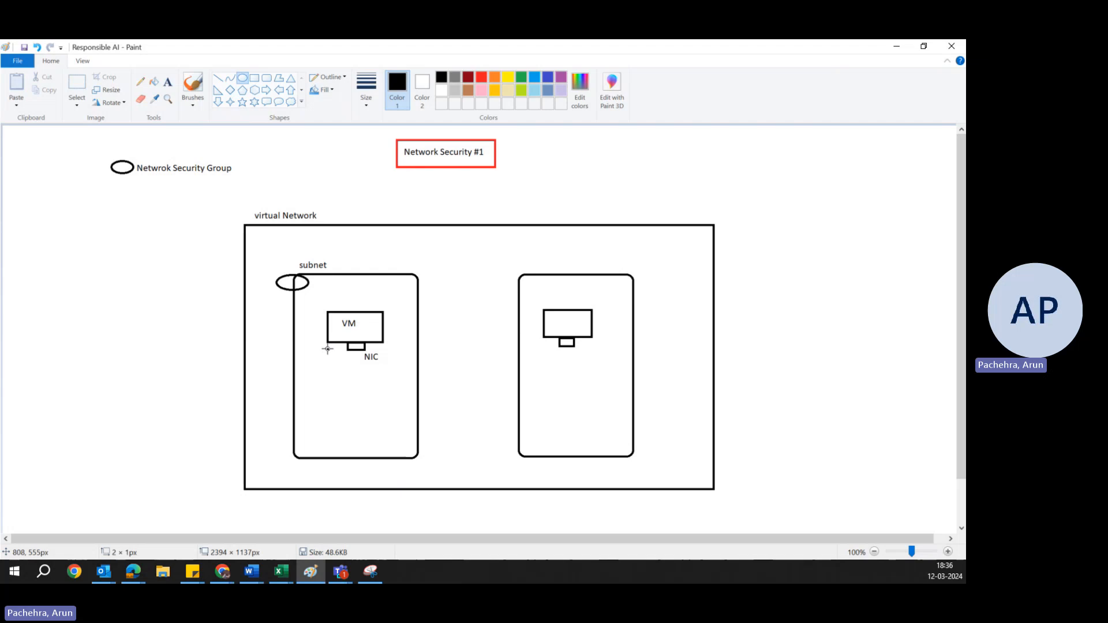
drag(327, 348, 356, 359)
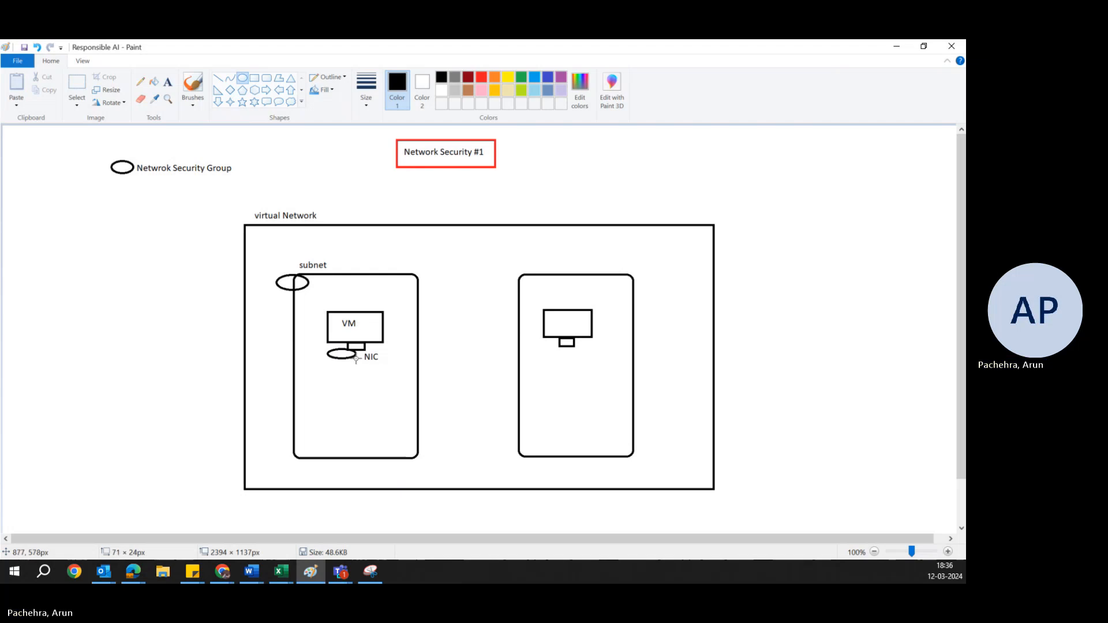
click(349, 375)
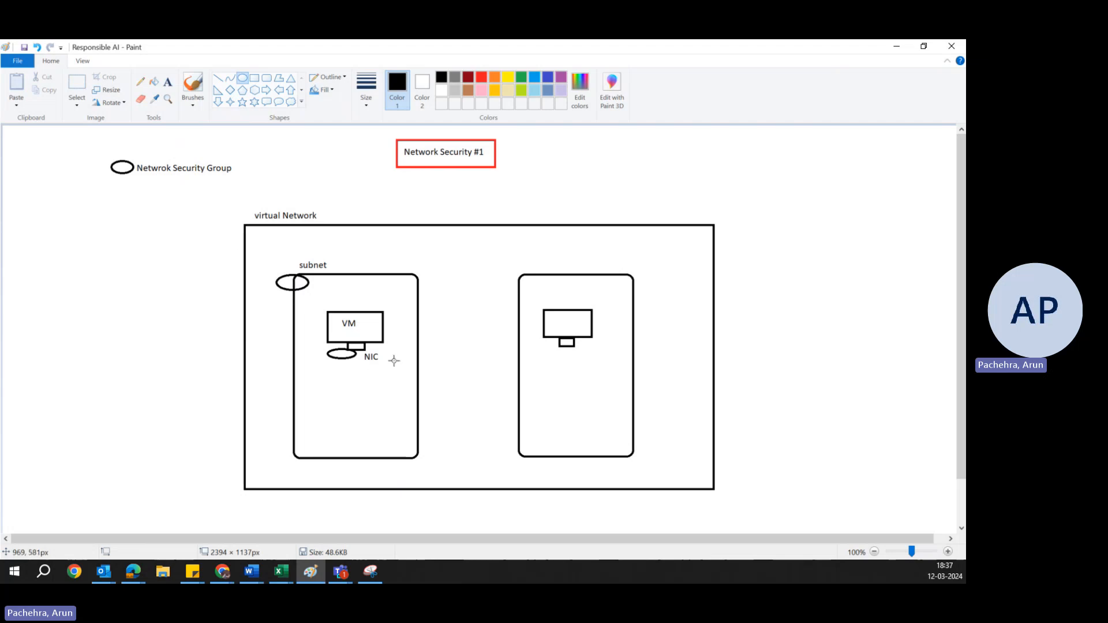
Switch to the Azure portal in Chrome, search for "nsg" and open the Network security groups service
click(224, 572)
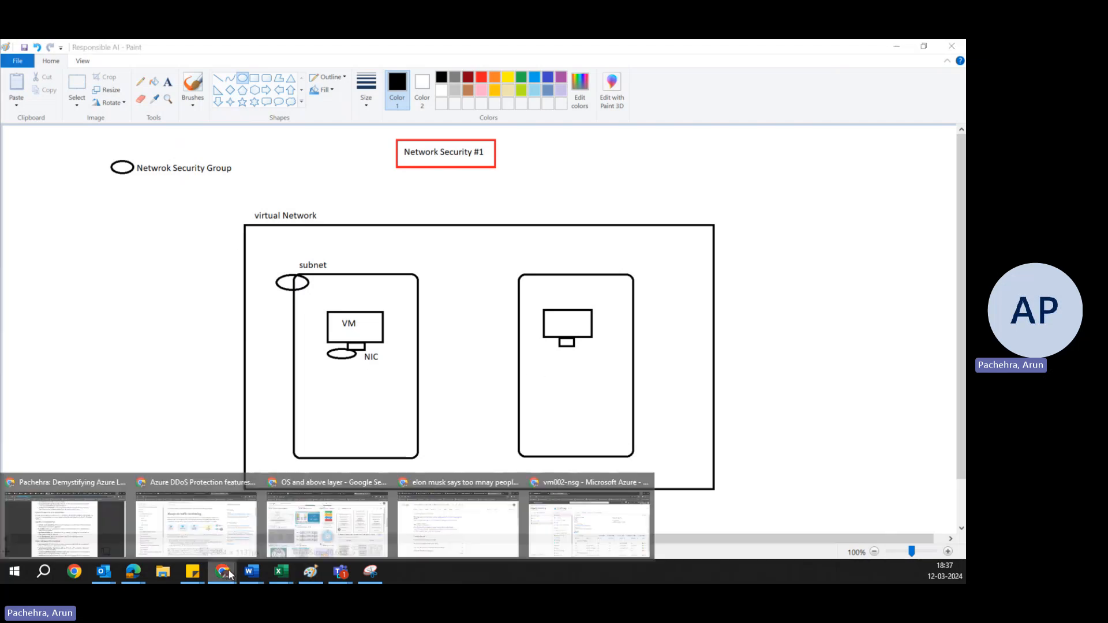
click(539, 514)
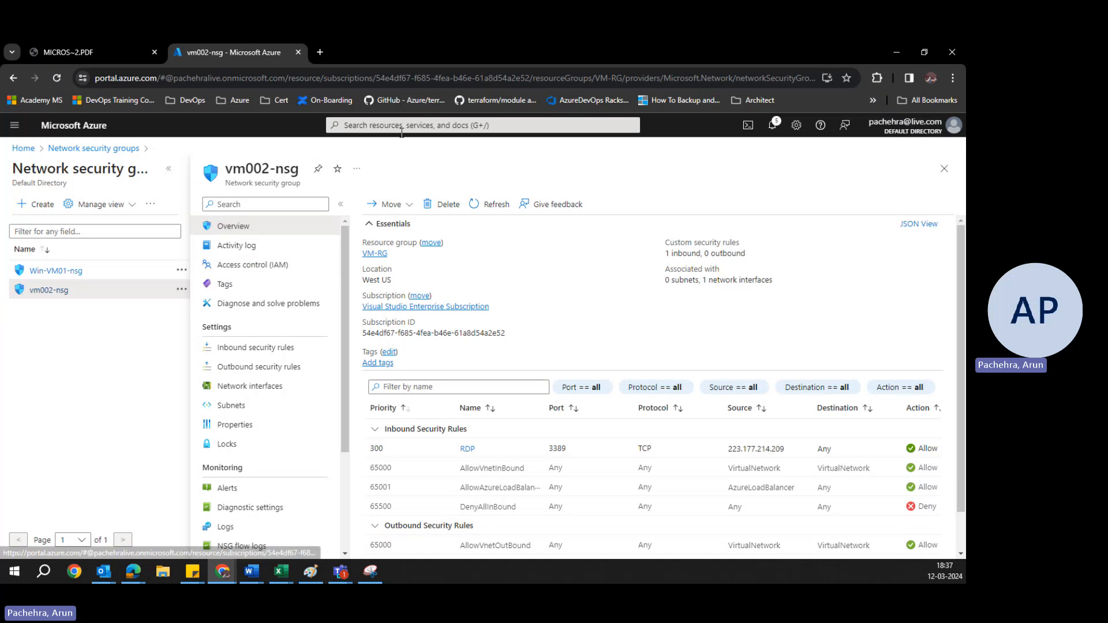
click(399, 126)
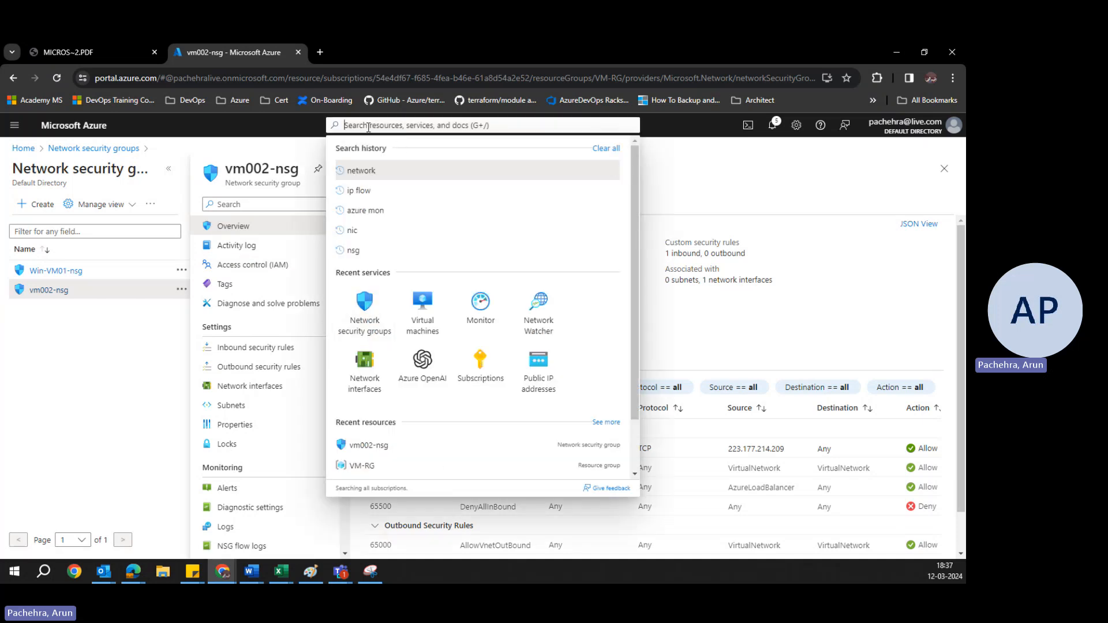
text(nsg)
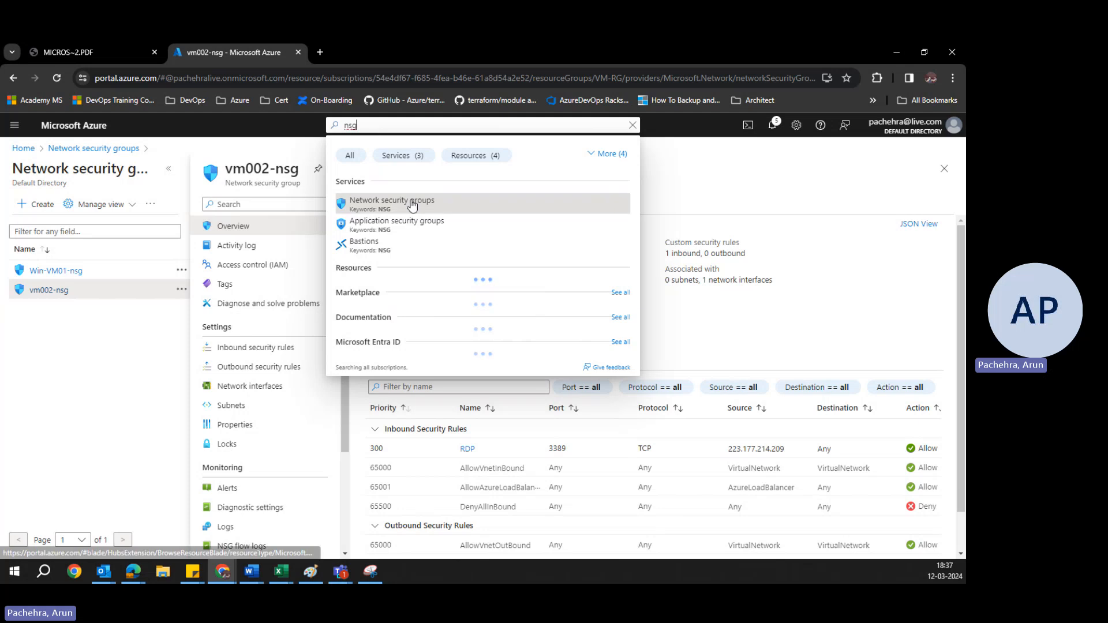
click(411, 206)
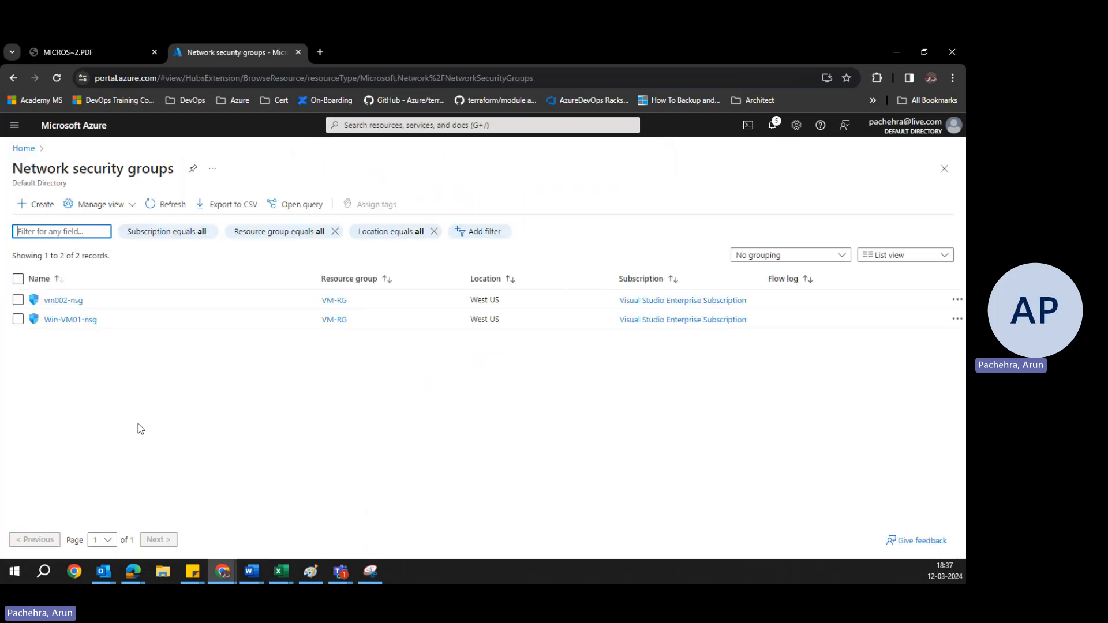
Start creating a network security group and assign it to the VM-RG resource group
click(37, 206)
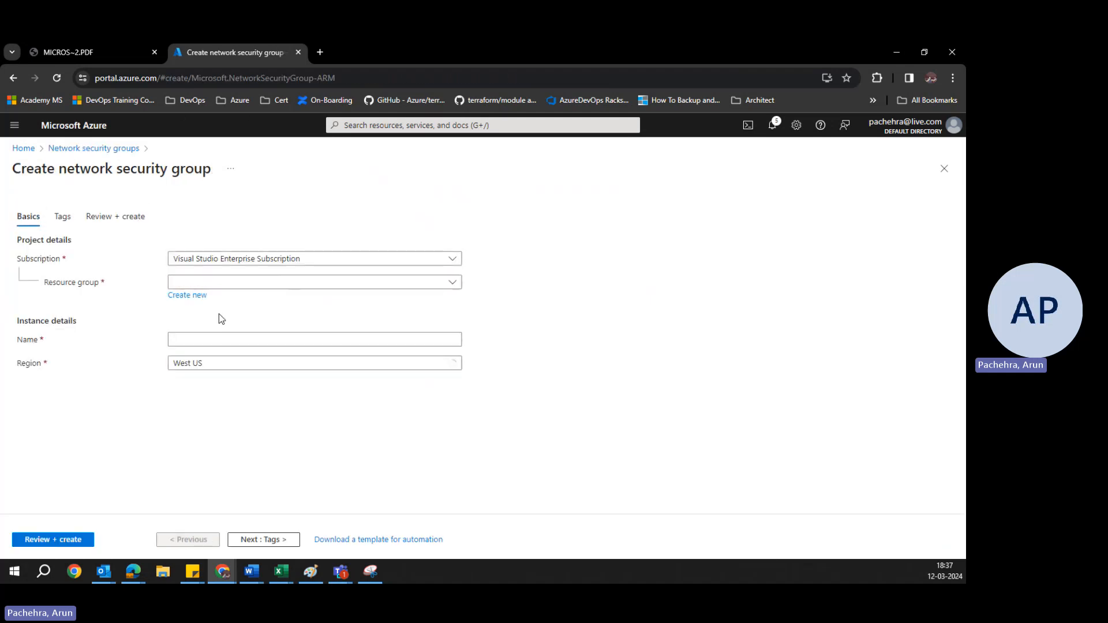
click(235, 288)
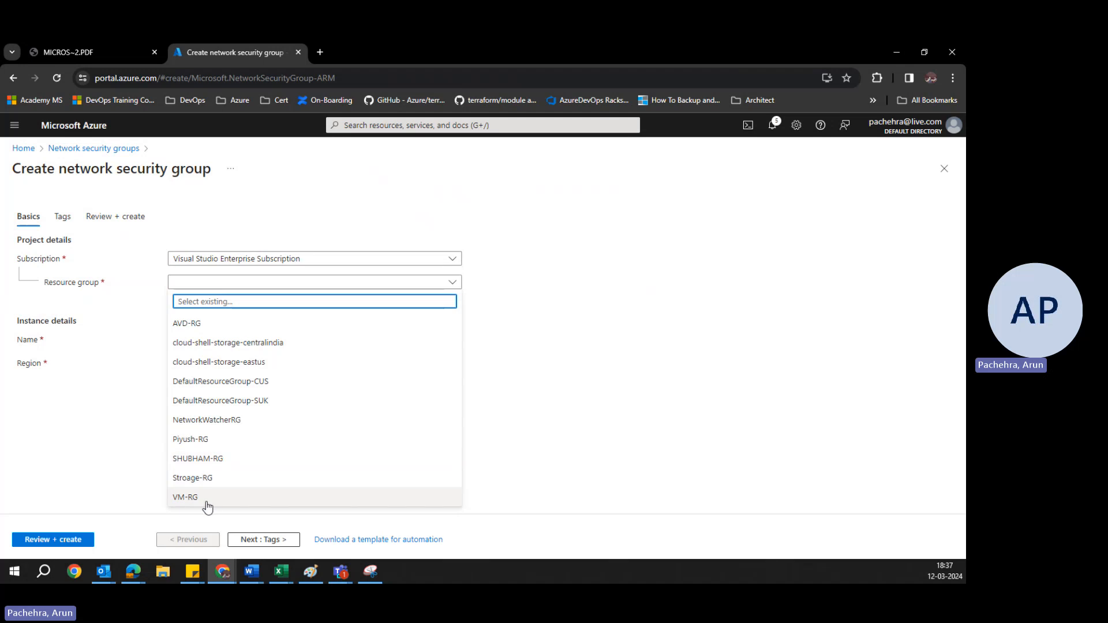
click(206, 501)
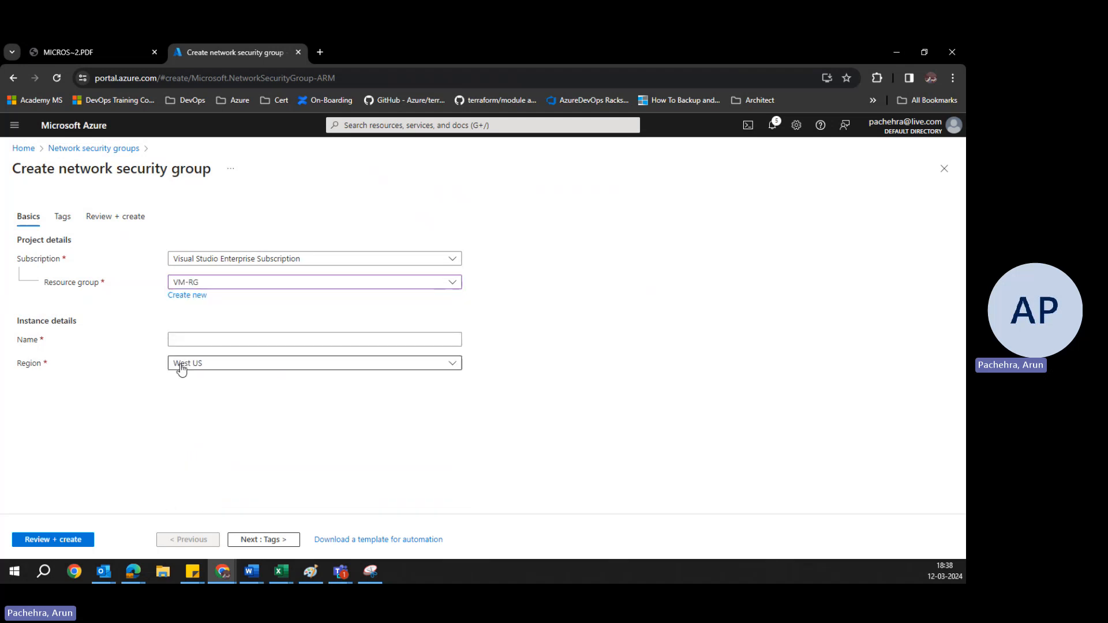
Name the network security group Mynsg001, keep the West US region, validate the configuration and create it
click(199, 339)
text(M)
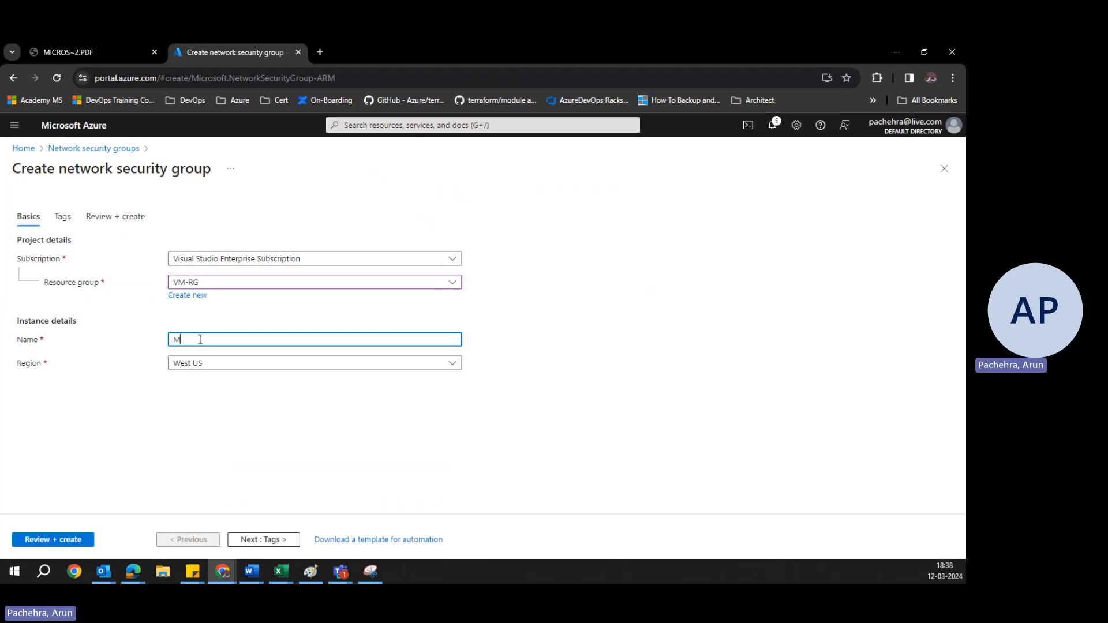
text(ynsg001)
click(192, 444)
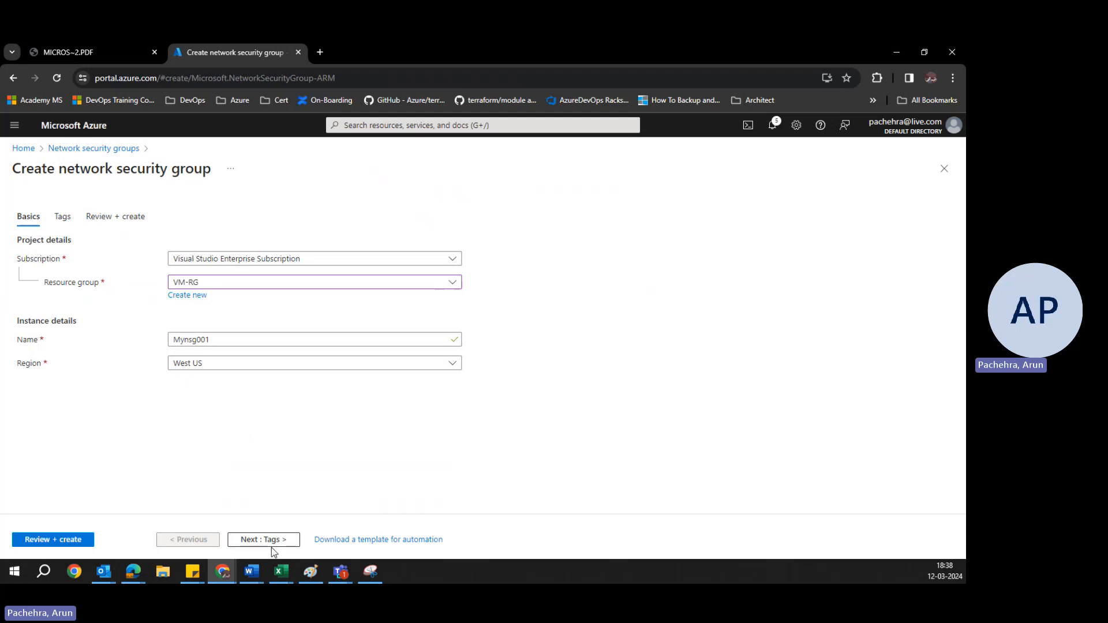
click(61, 540)
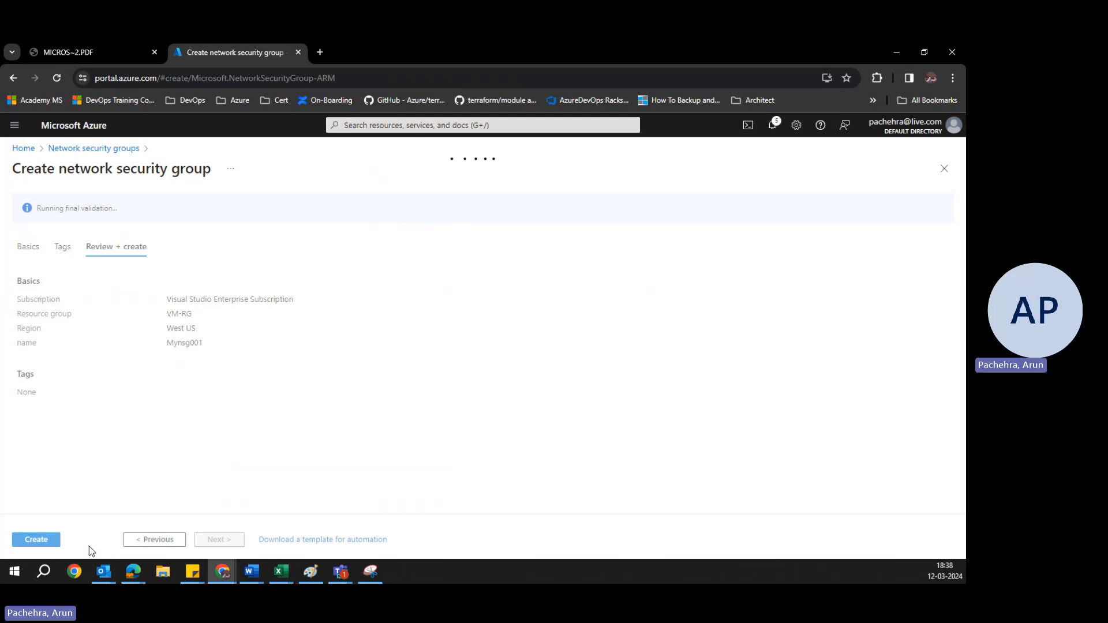
click(37, 542)
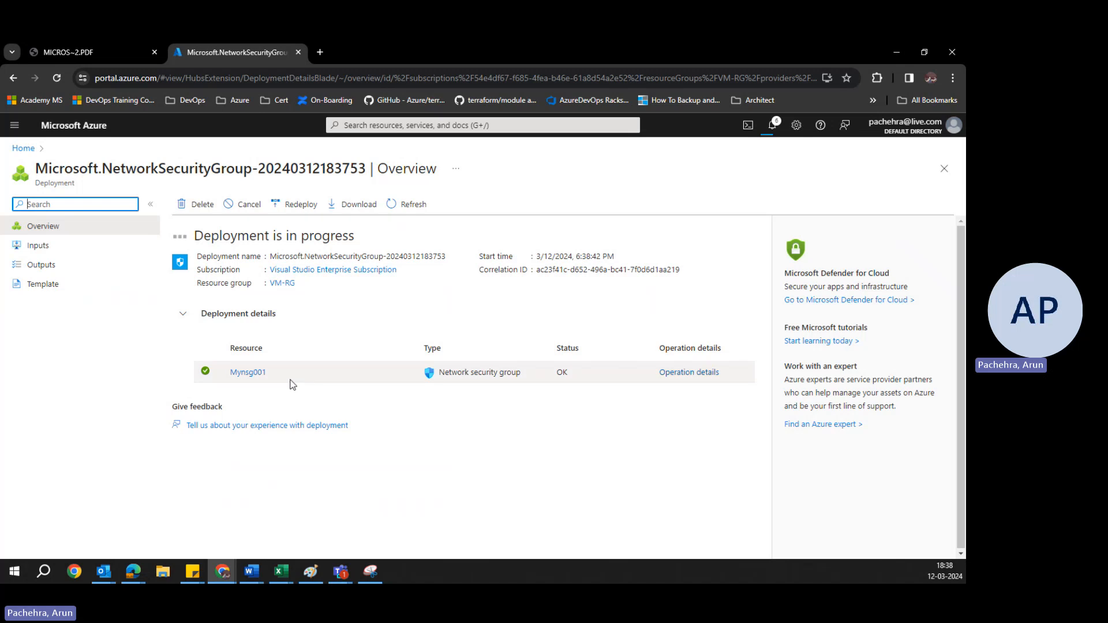
Open the deployed Mynsg001 resource, dismiss the deployment notification and view its inbound security rules
click(250, 374)
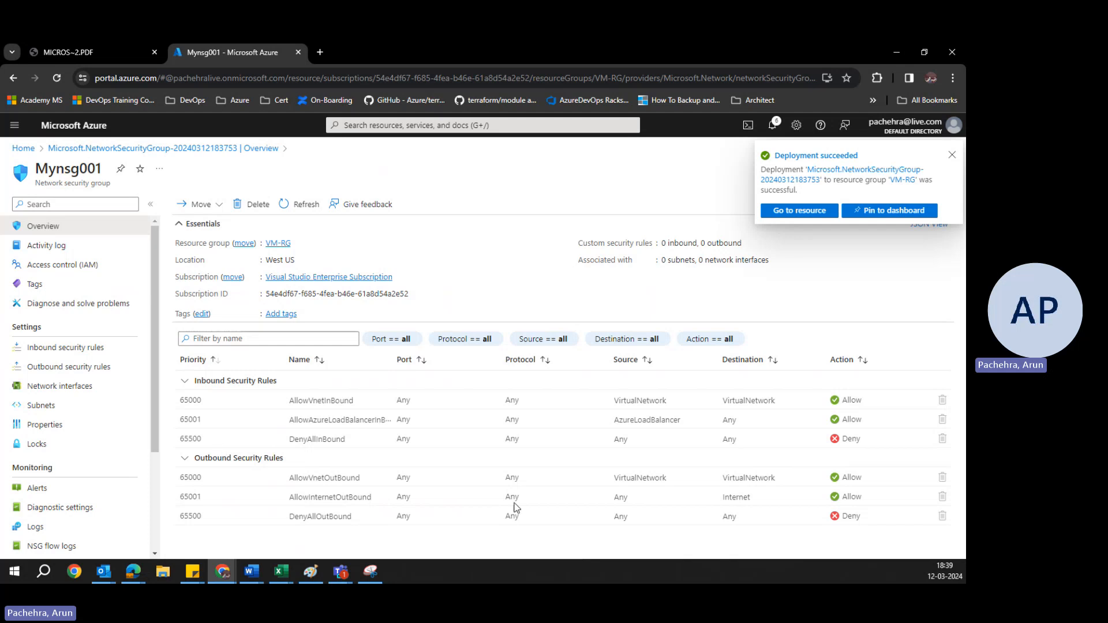
click(952, 155)
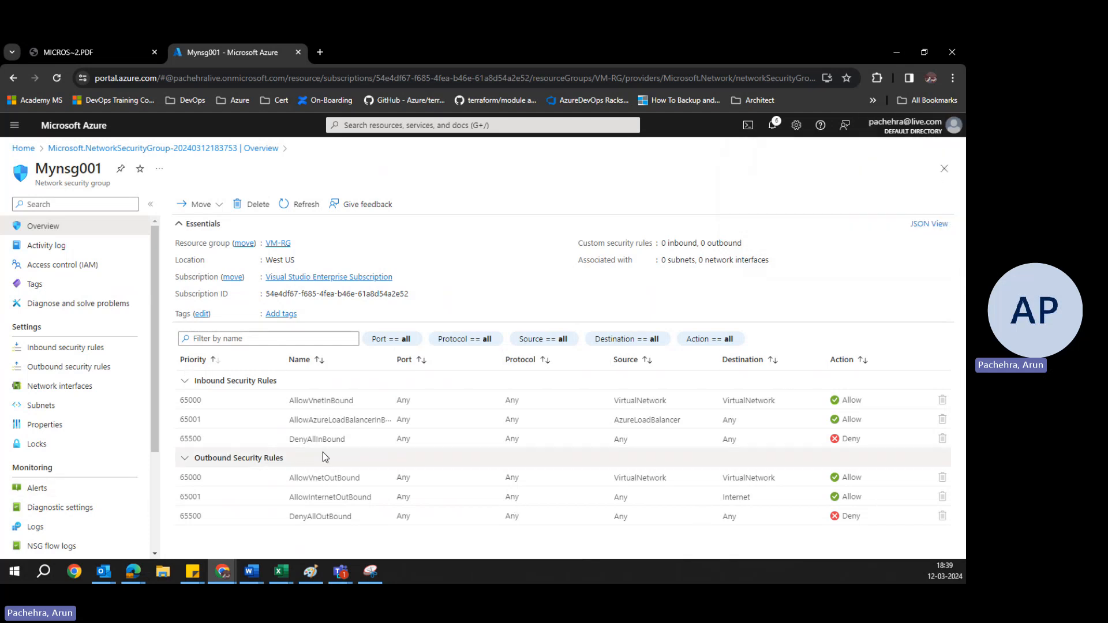
click(56, 348)
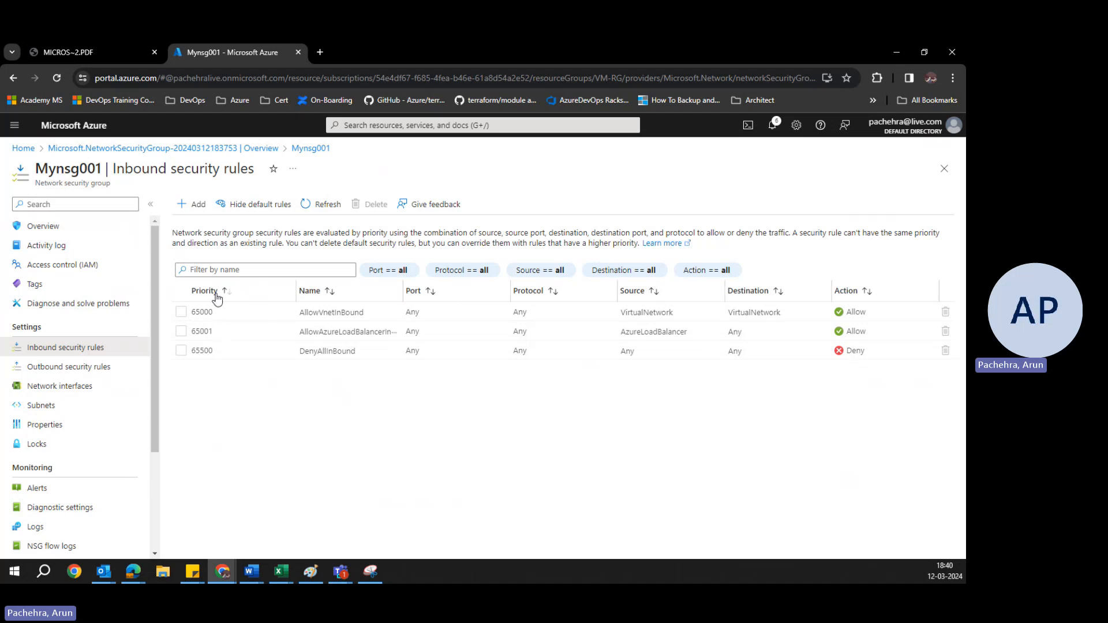
Start an inbound security rule with IP Addresses as the source and enter 1.2.3.4, 1.2.3.5 as the source addresses
click(192, 207)
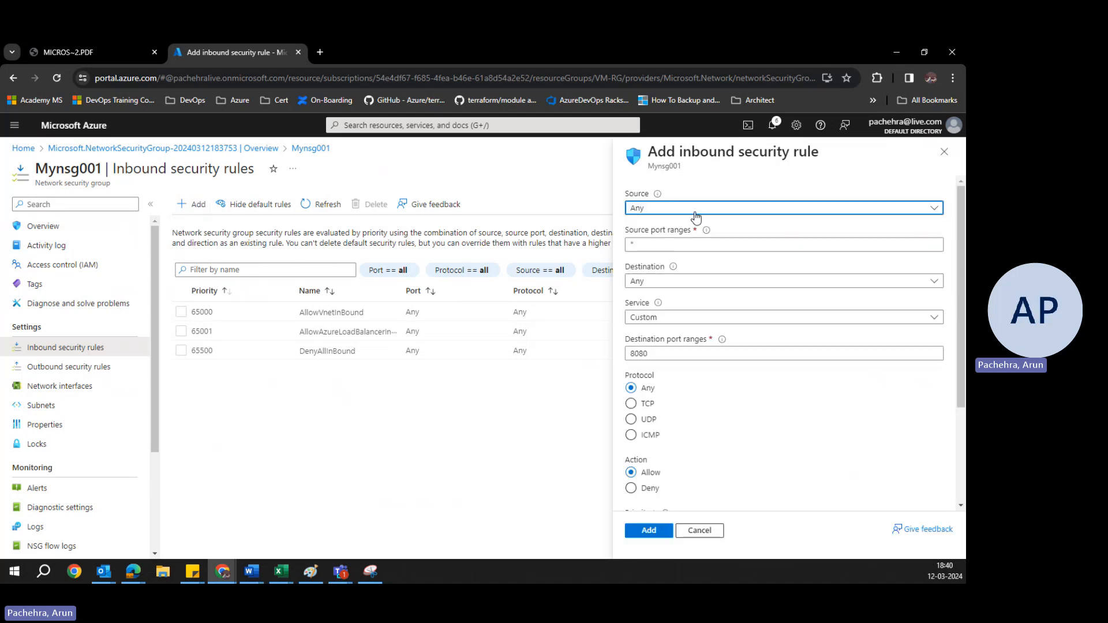
click(695, 214)
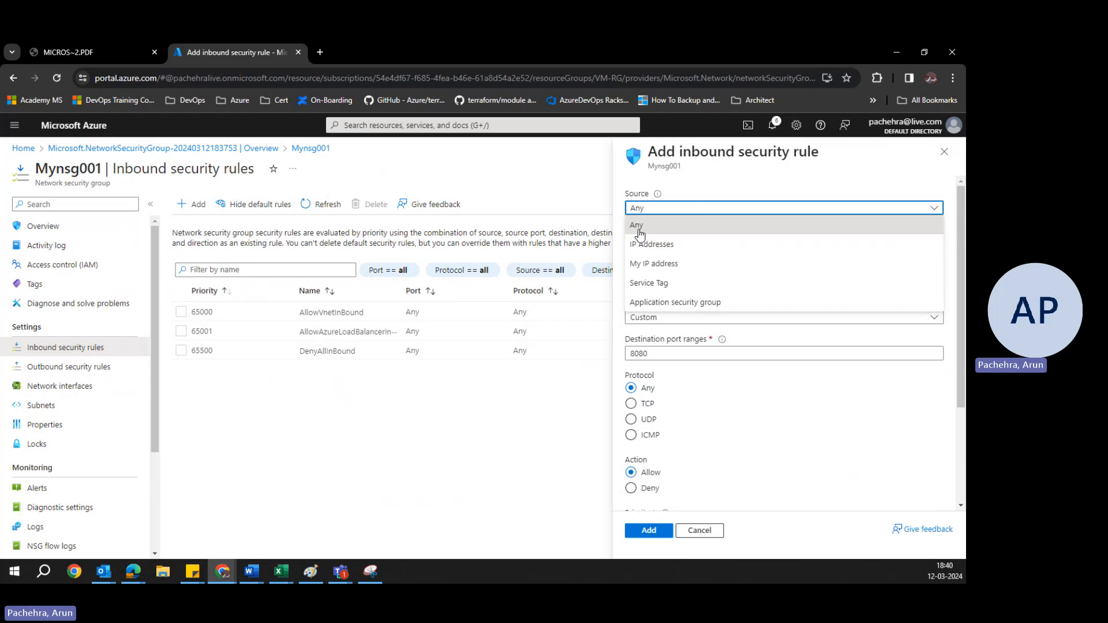
click(661, 250)
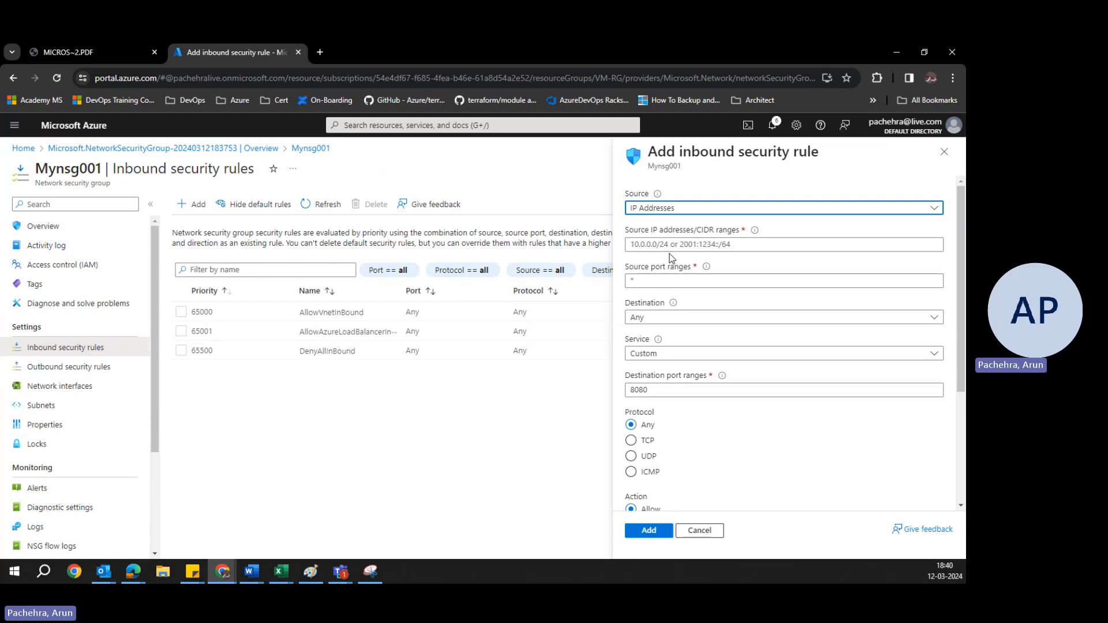
click(737, 245)
text(1.2.3.4)
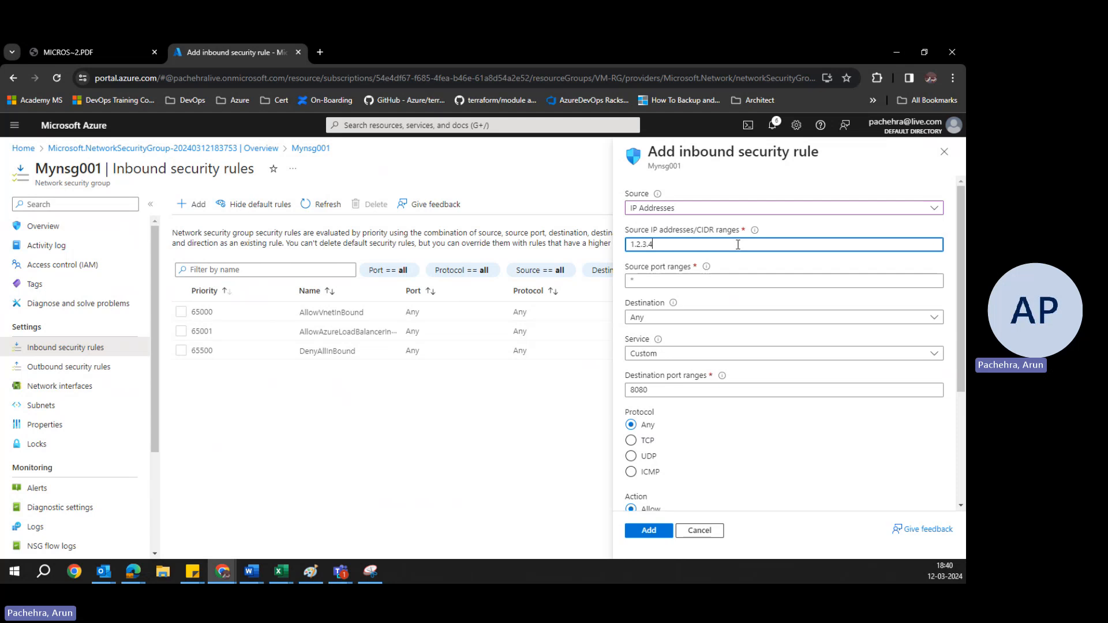
text(, 1.2)
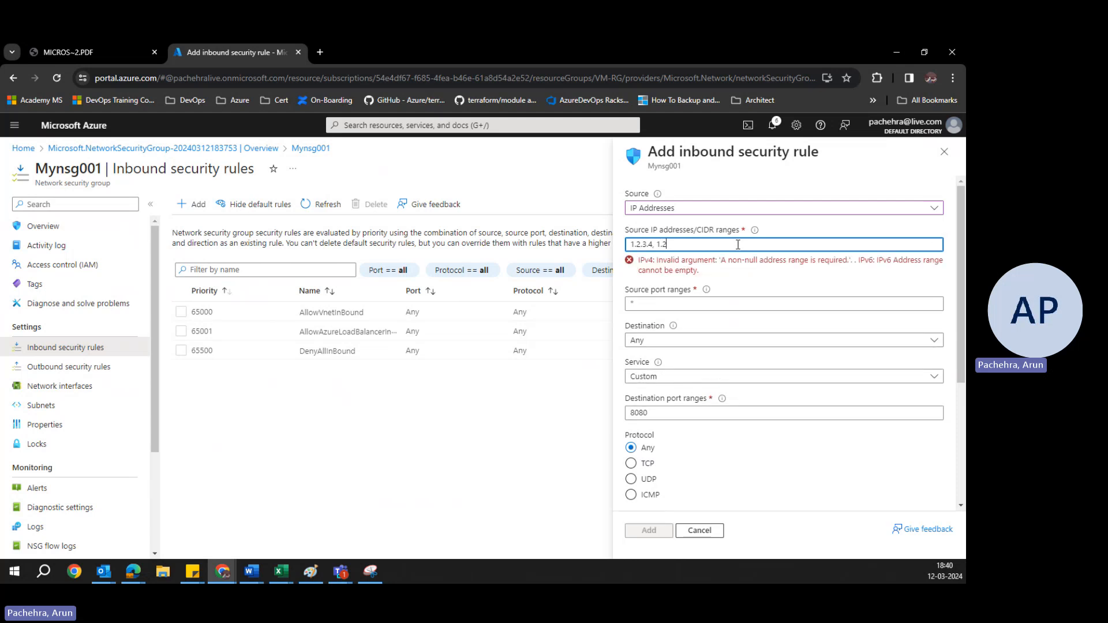
text(.3.5)
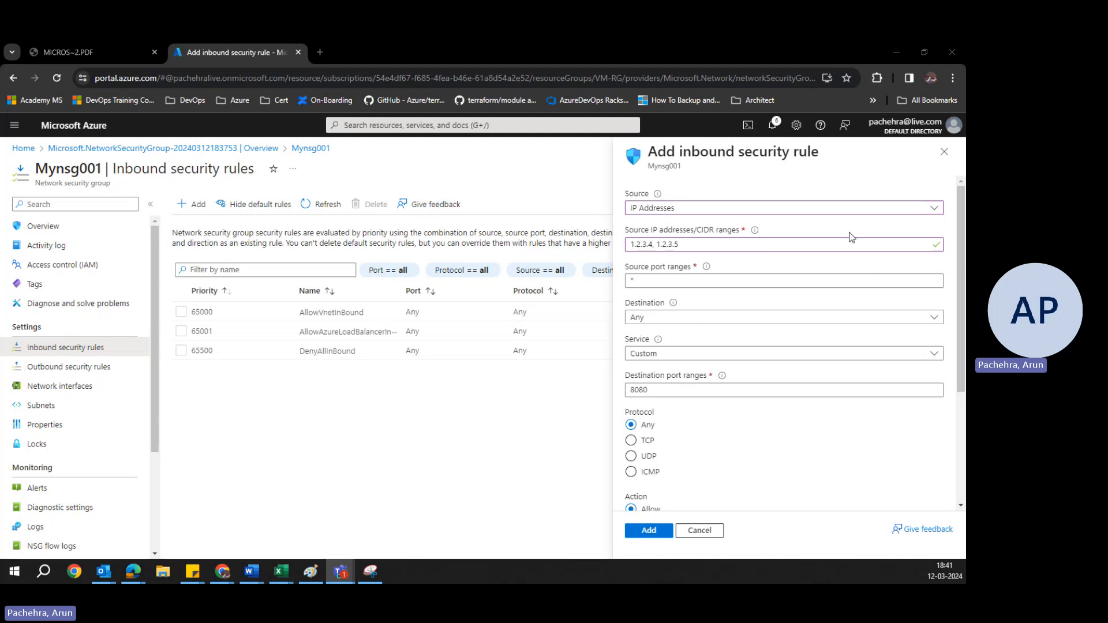
Review the rule's source and service choices and its protocol, action and priority settings, and discard the unsaved rule
click(747, 208)
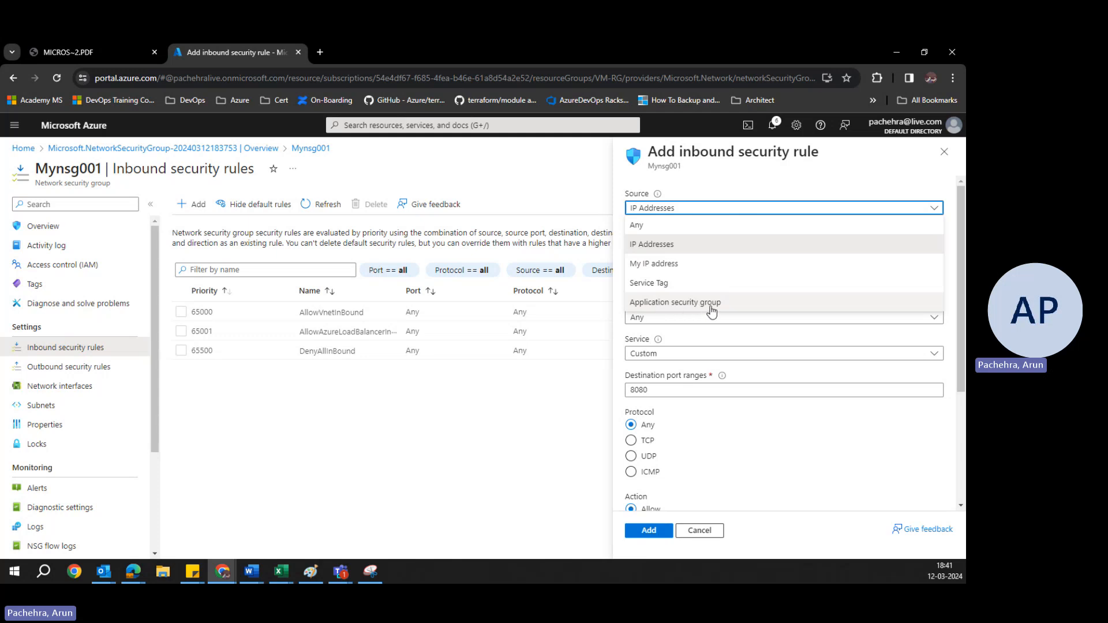
click(716, 208)
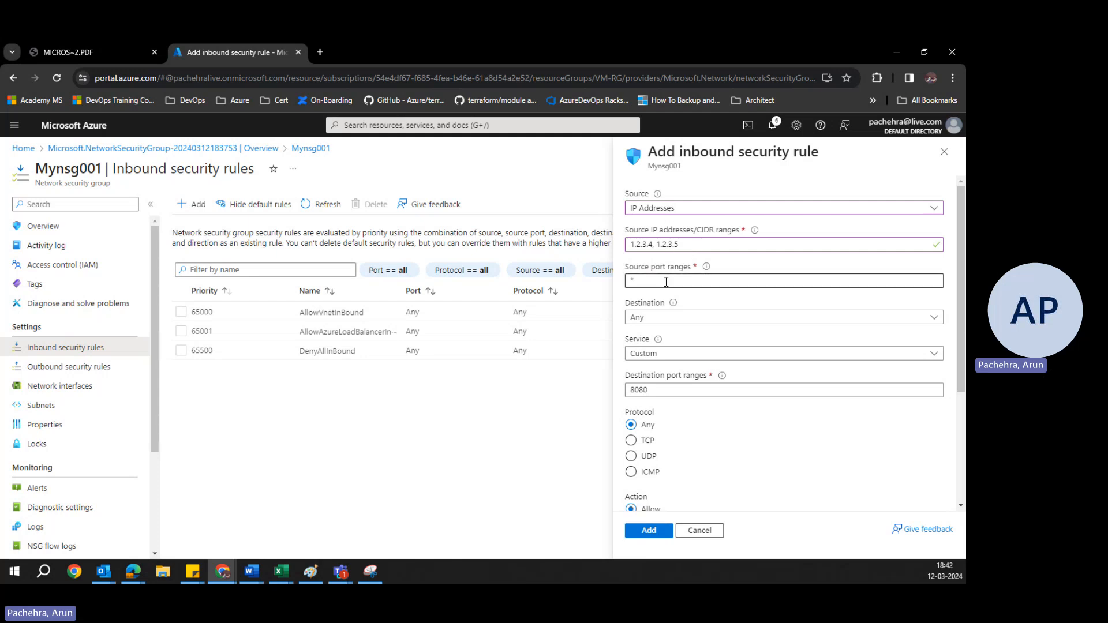
click(672, 352)
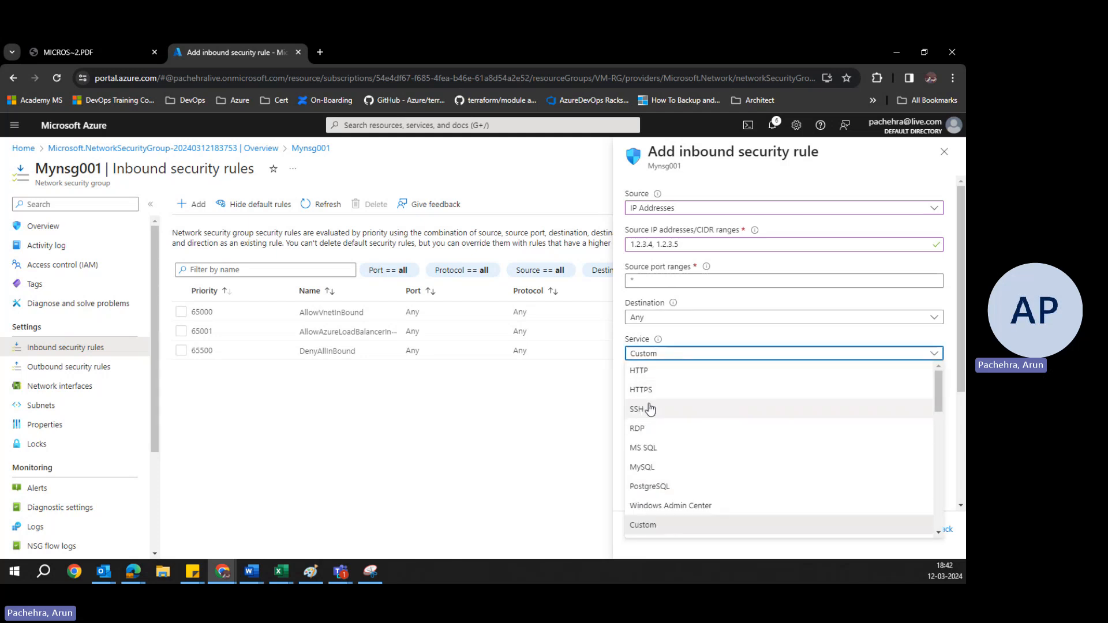
click(702, 341)
scroll(700, 375, down, 2)
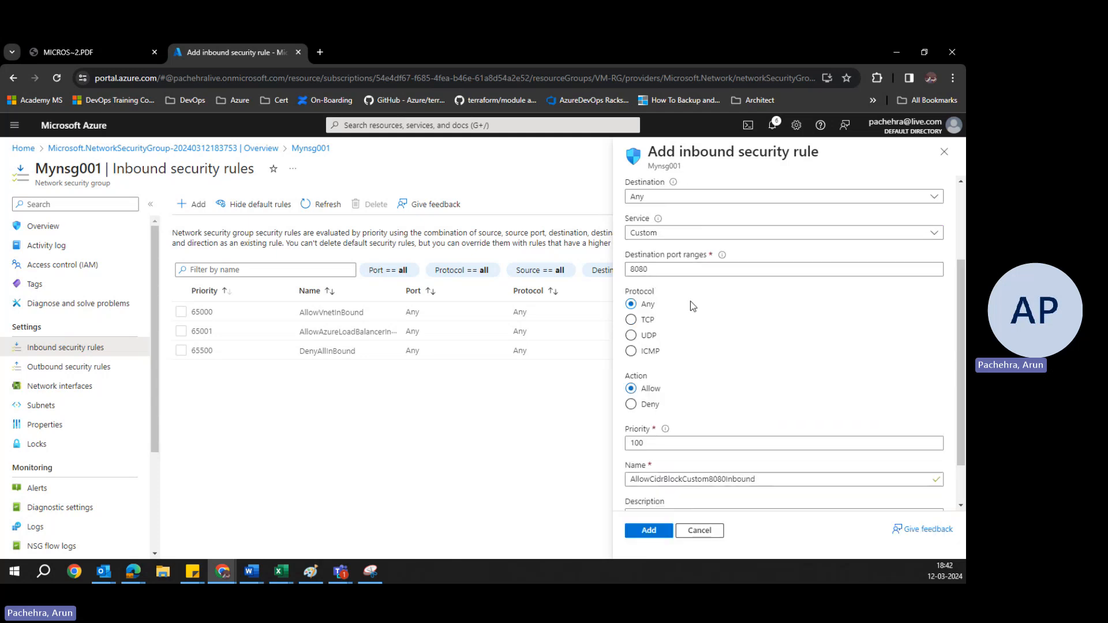
scroll(707, 363, down, 1)
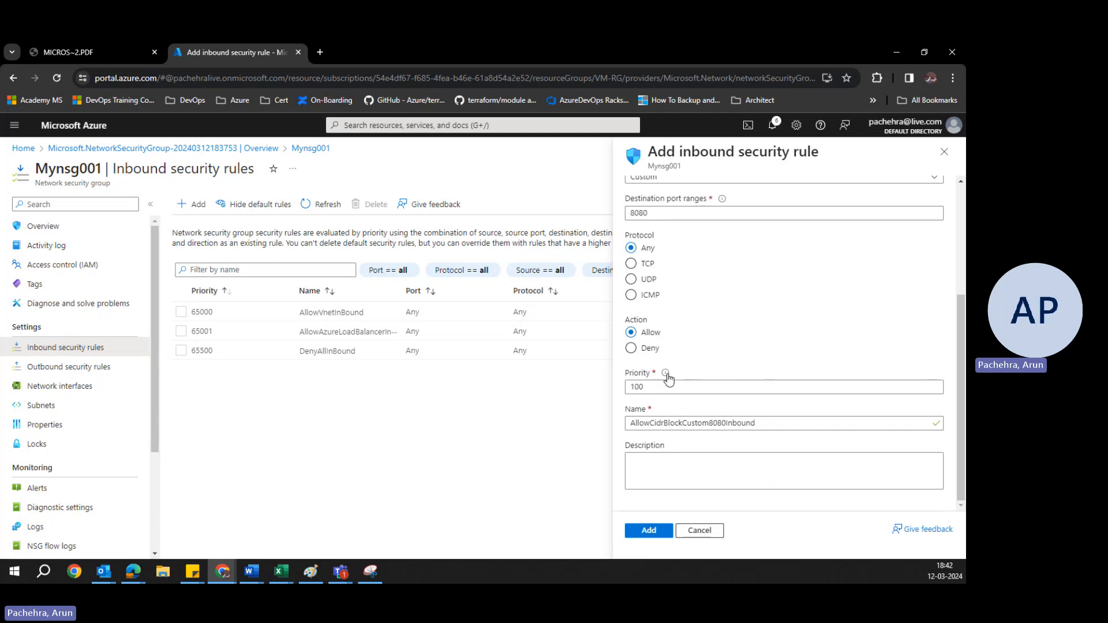
mouse_move(668, 376)
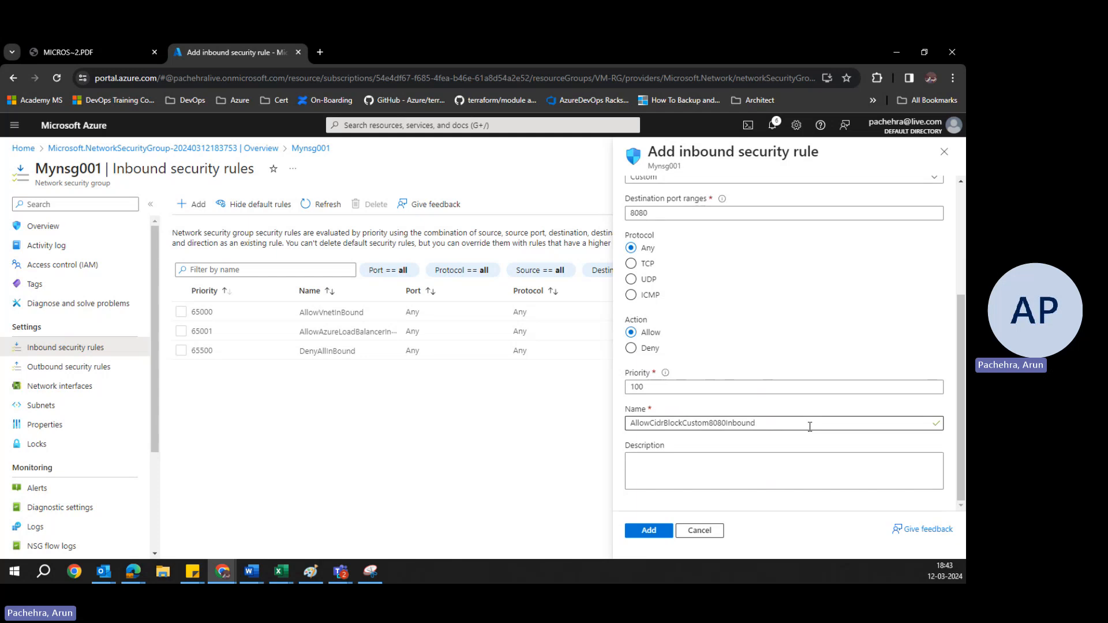
click(943, 153)
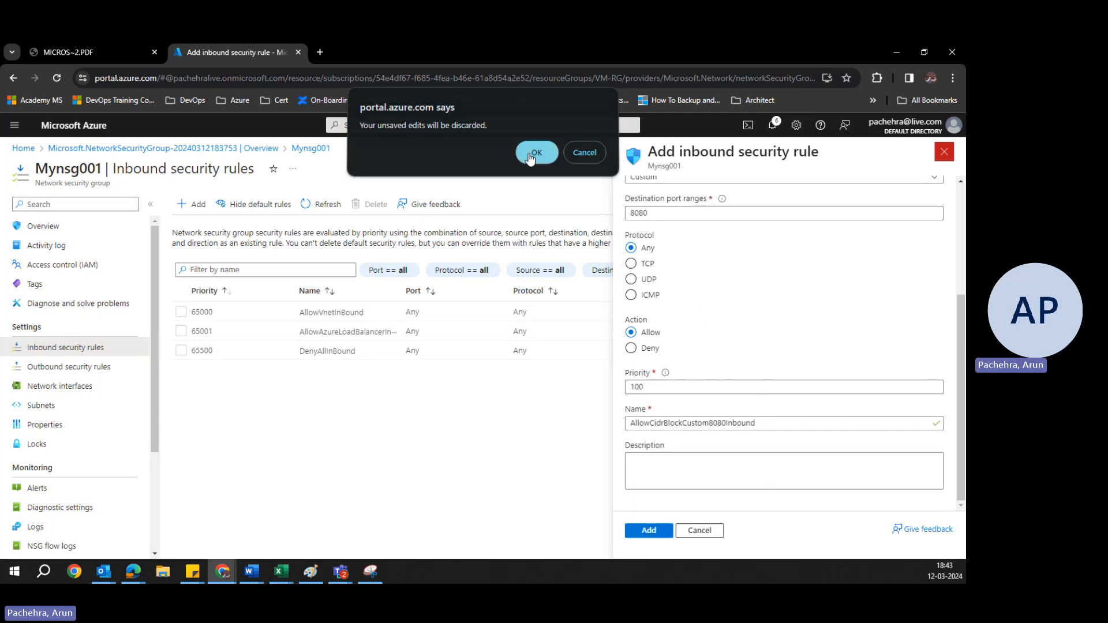
click(536, 148)
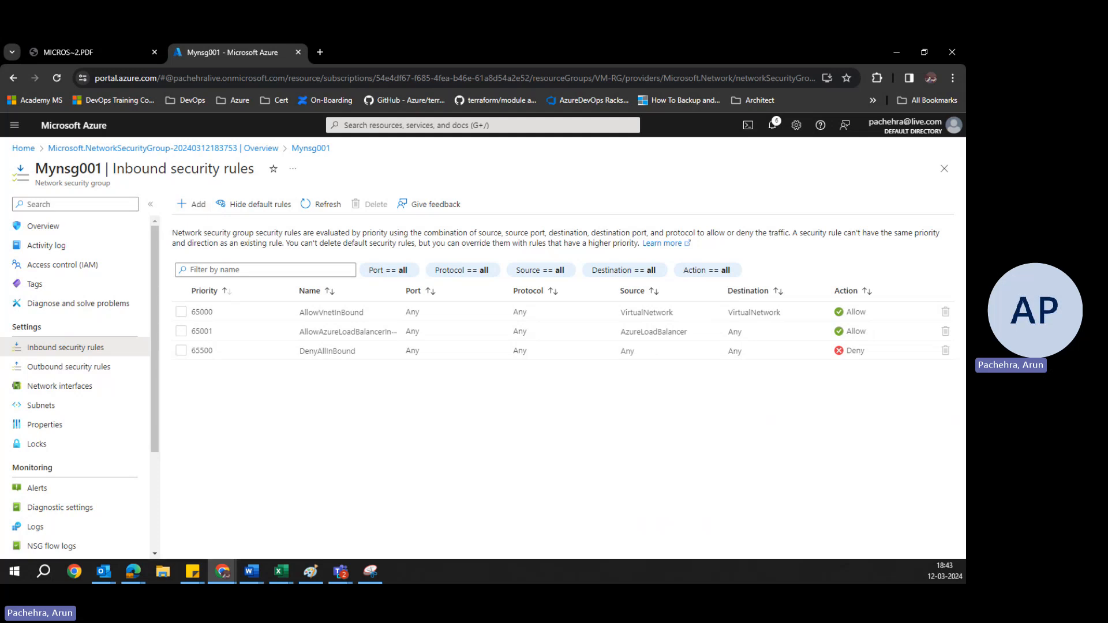
Try a priority of 10 on a new inbound security rule, and discard the unsaved rule
click(193, 210)
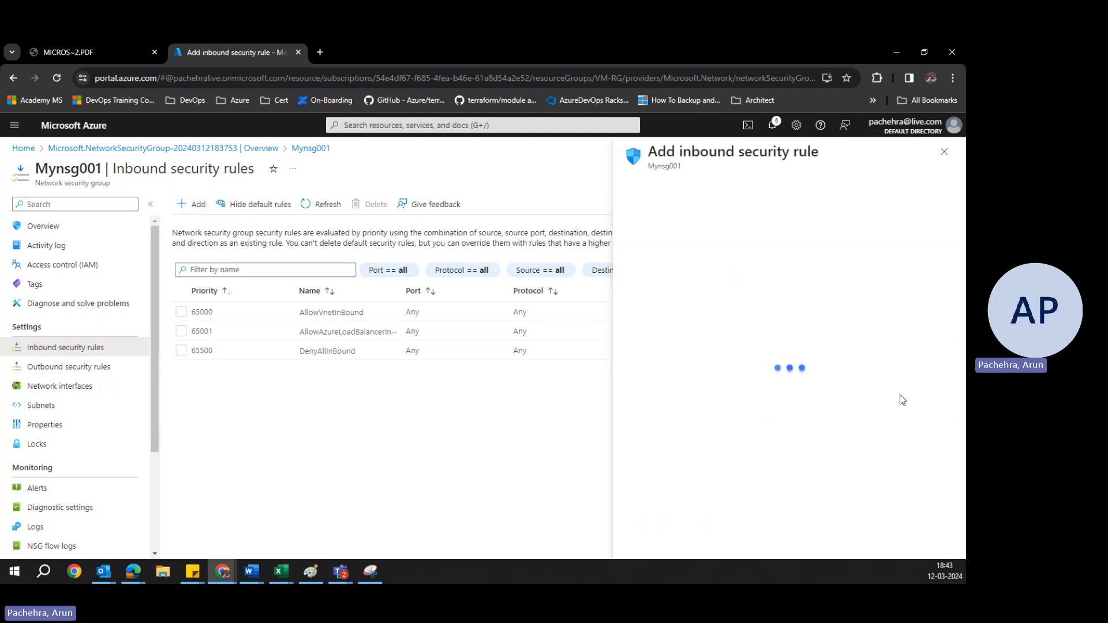
scroll(803, 354, down, 3)
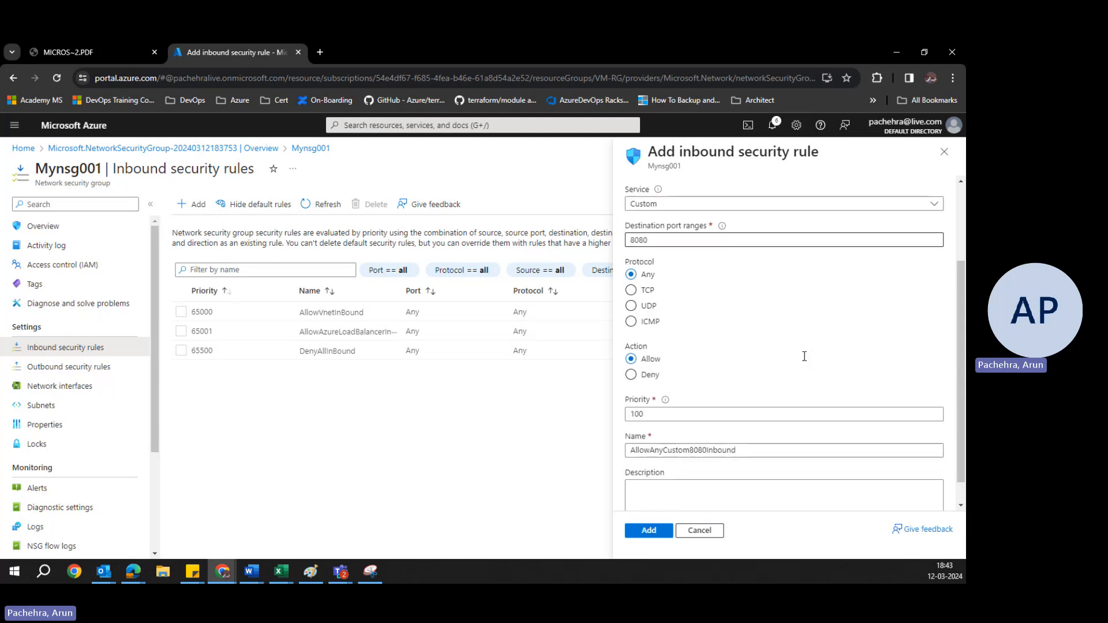
click(681, 390)
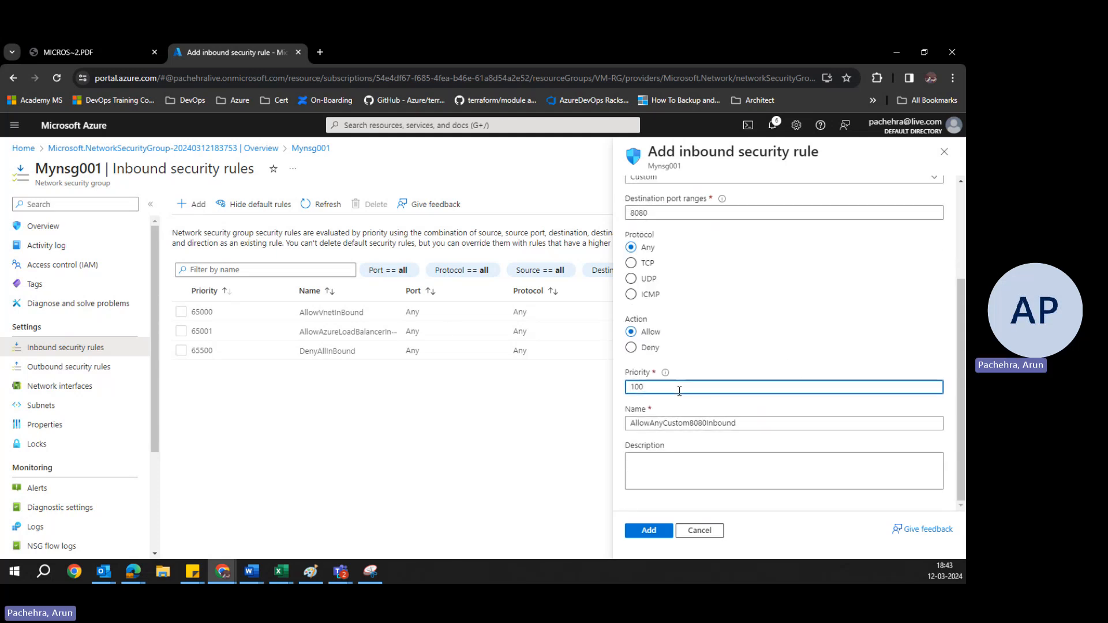
key(BackSpace)
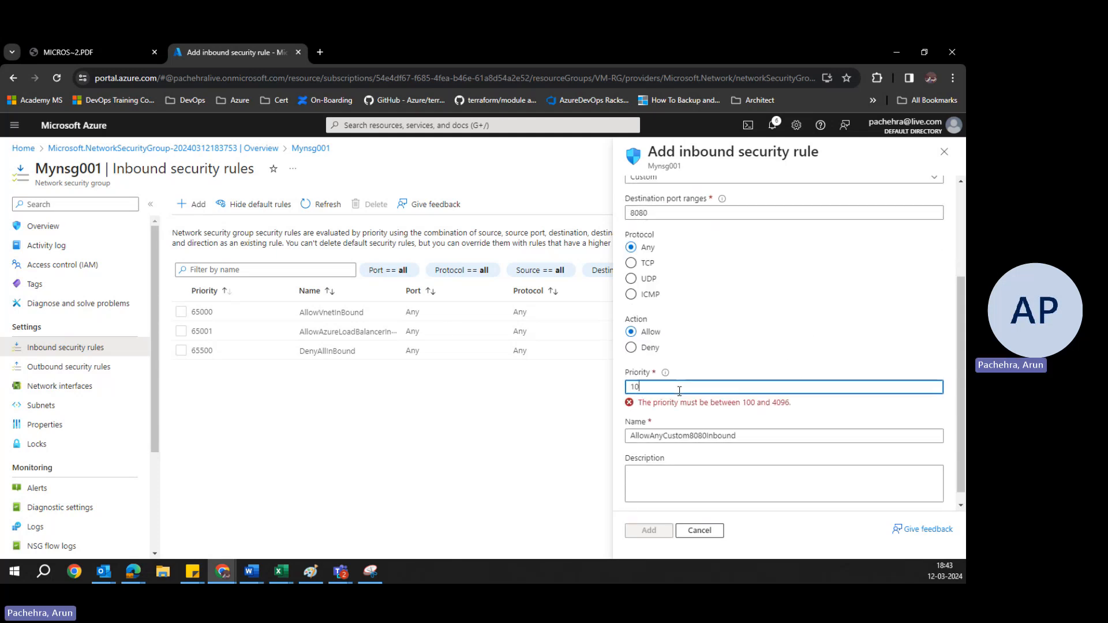
click(681, 415)
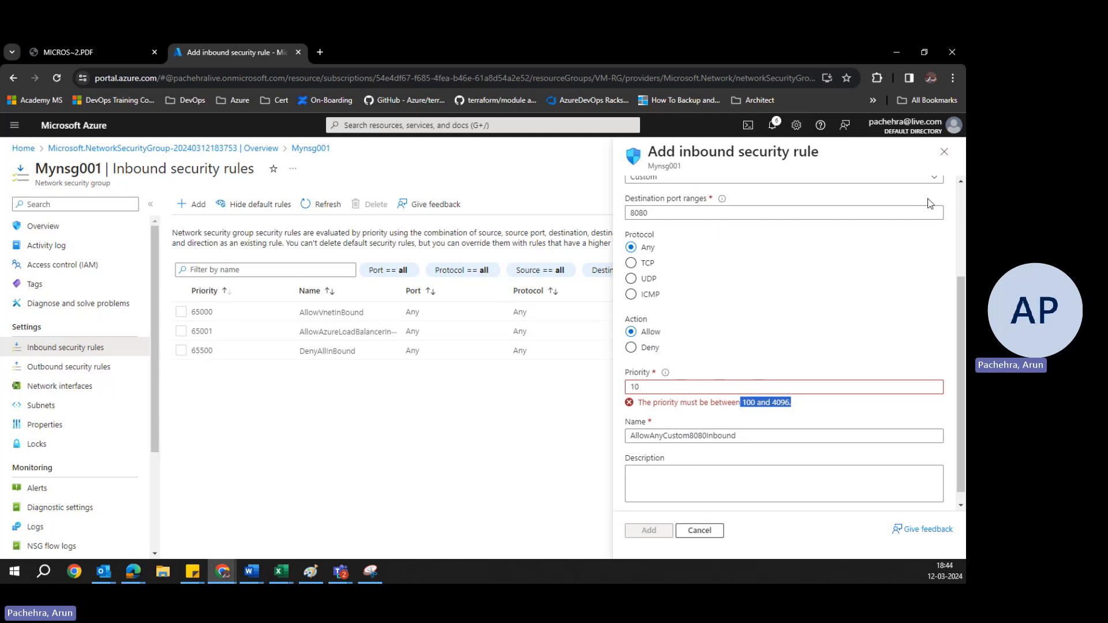
click(787, 423)
click(943, 151)
click(536, 154)
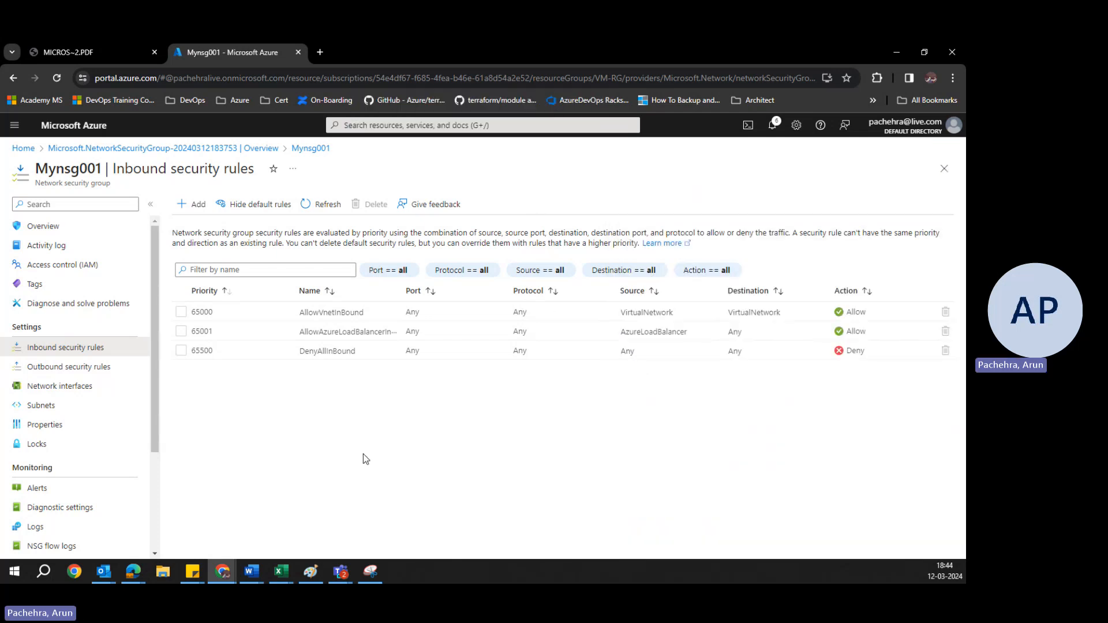
Examine Mynsg001's outbound and inbound security rules and its effective security rules
click(53, 371)
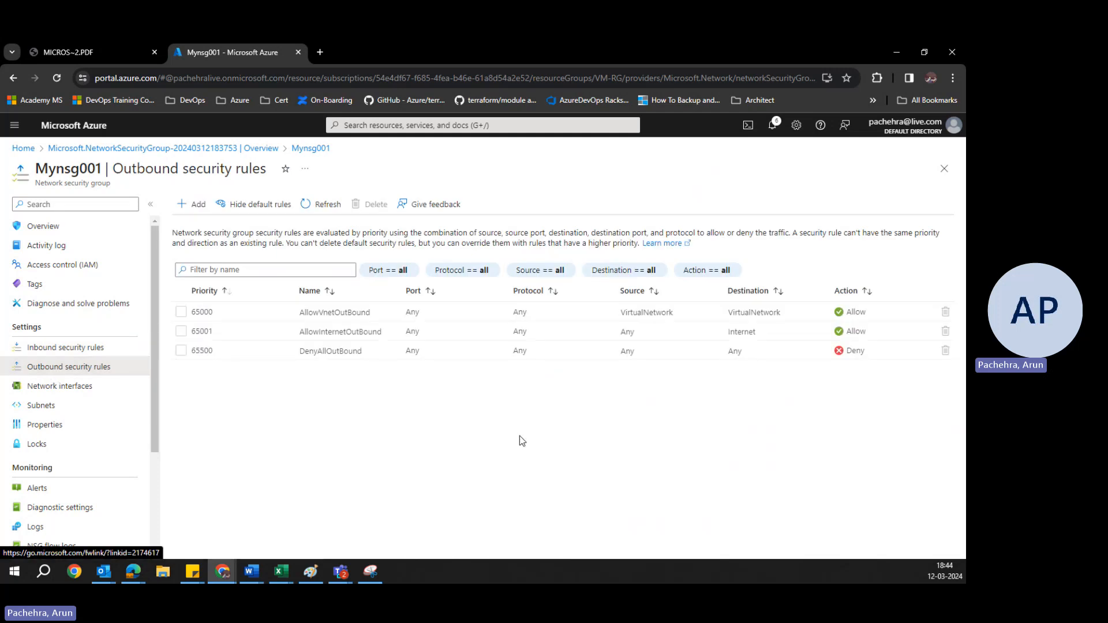
click(79, 348)
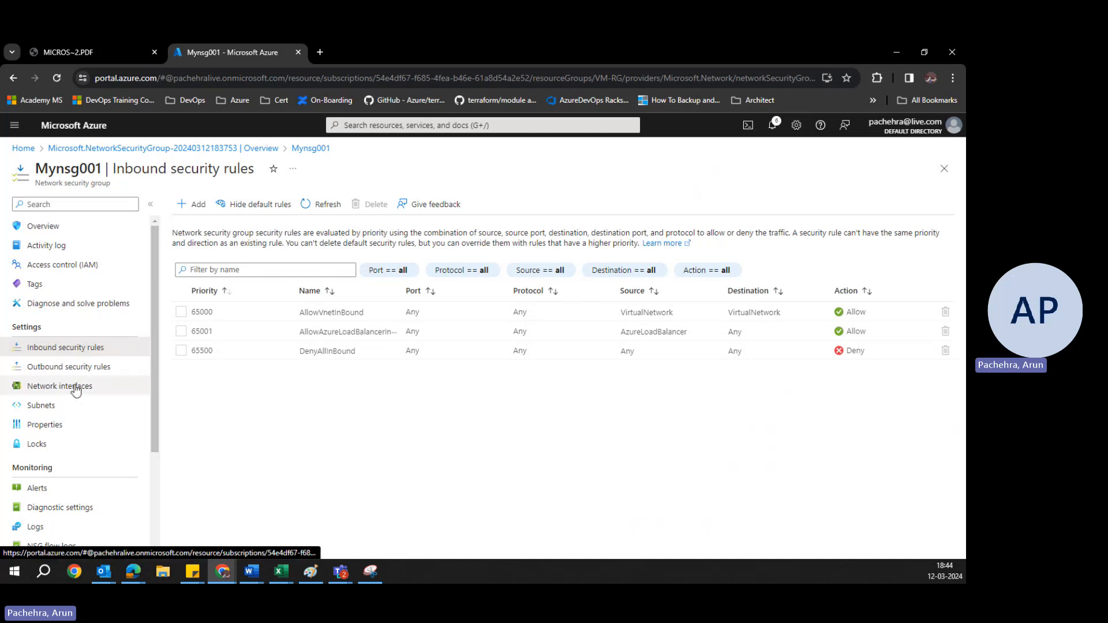
scroll(74, 394, down, 3)
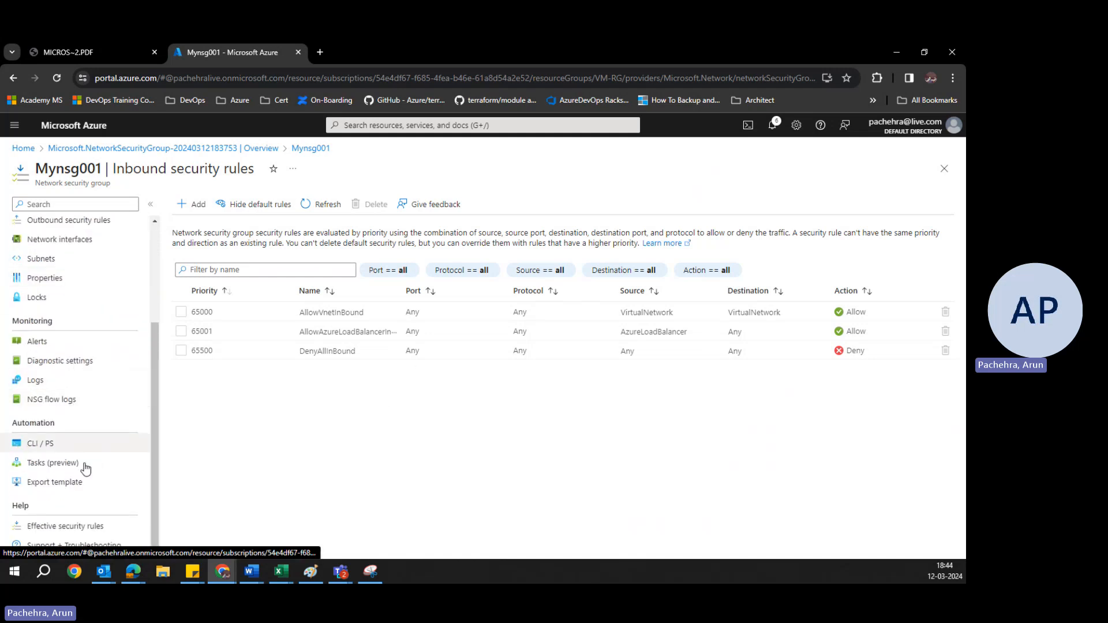
click(62, 526)
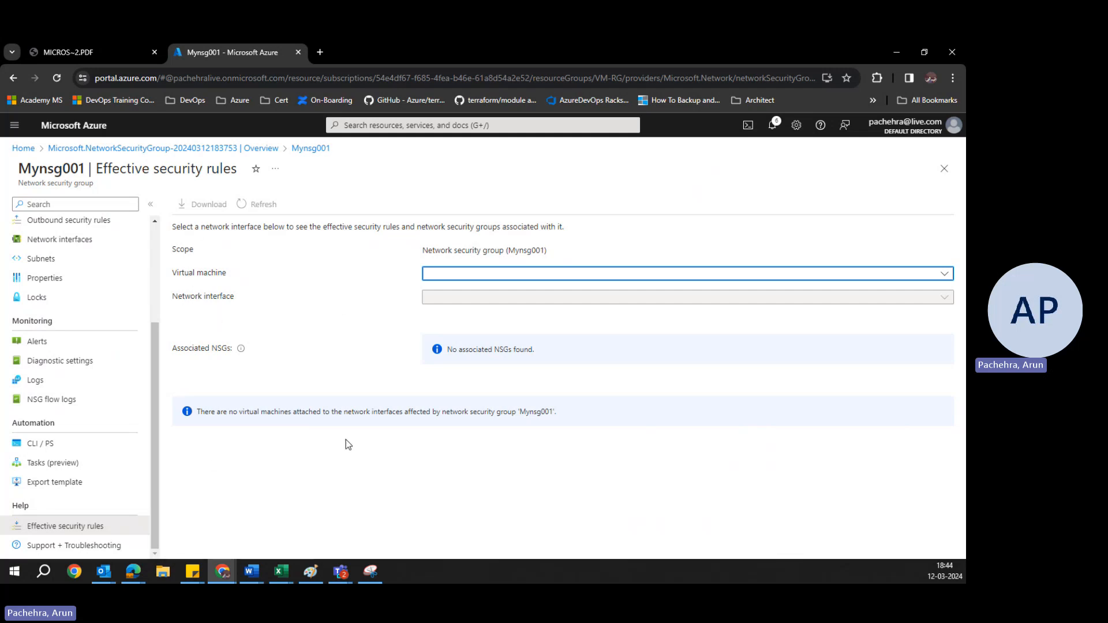
scroll(75, 444, up, 3)
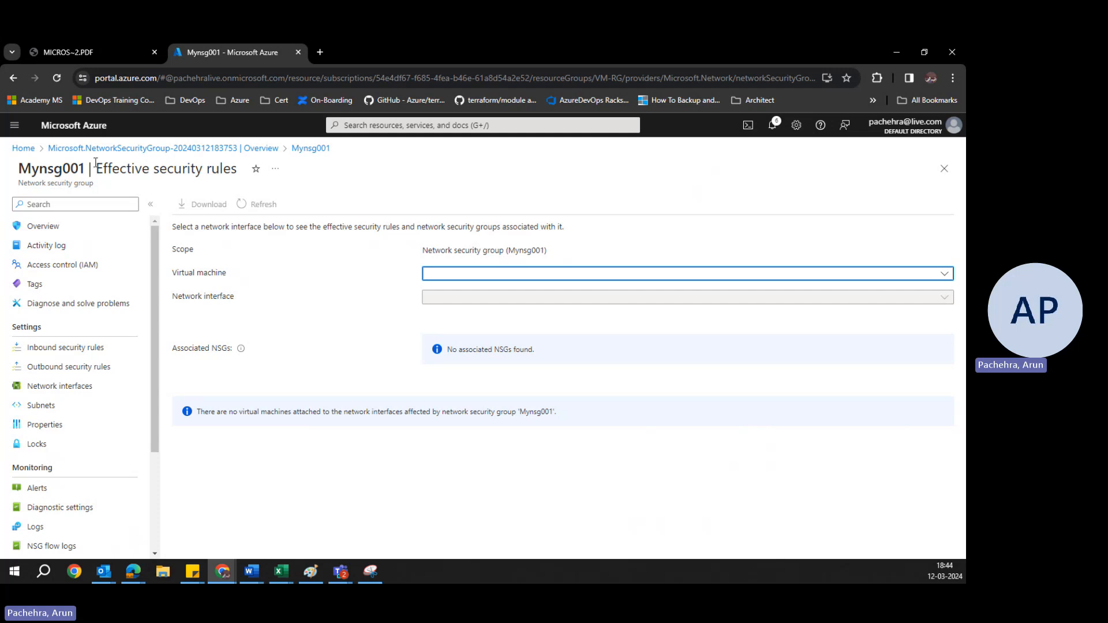
View the effective security rules of the vm002-nsg network security group
click(35, 128)
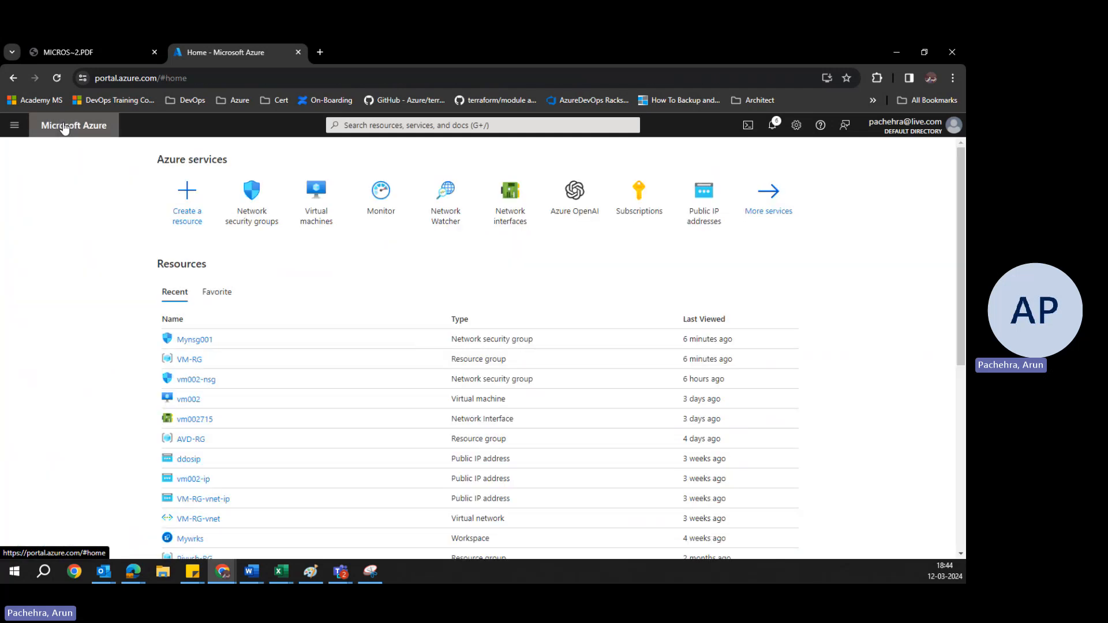
click(199, 380)
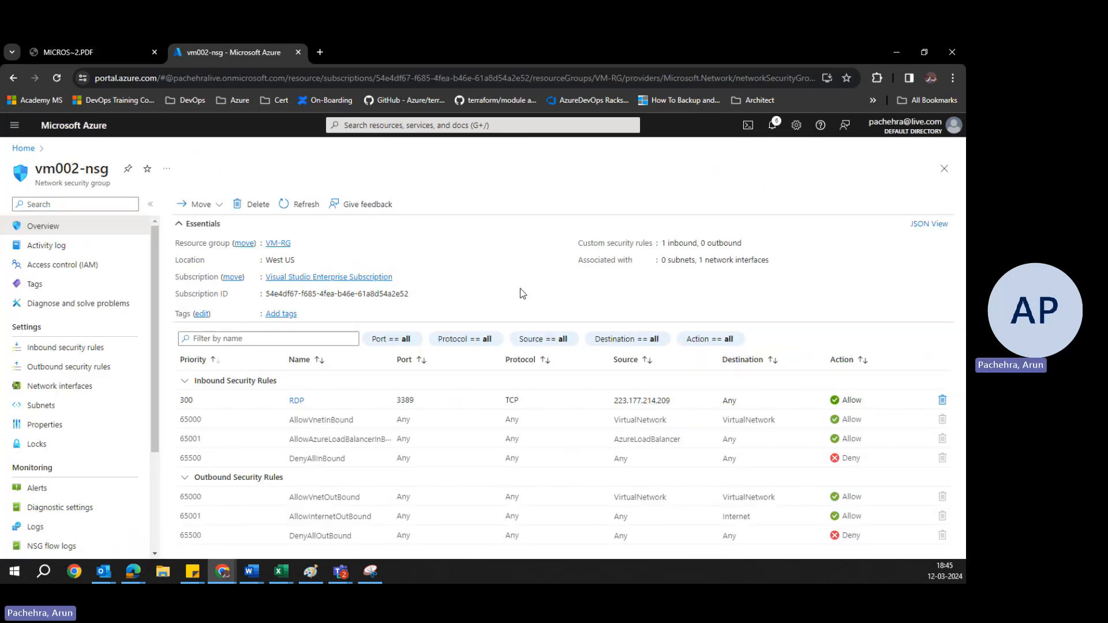
scroll(72, 418, down, 3)
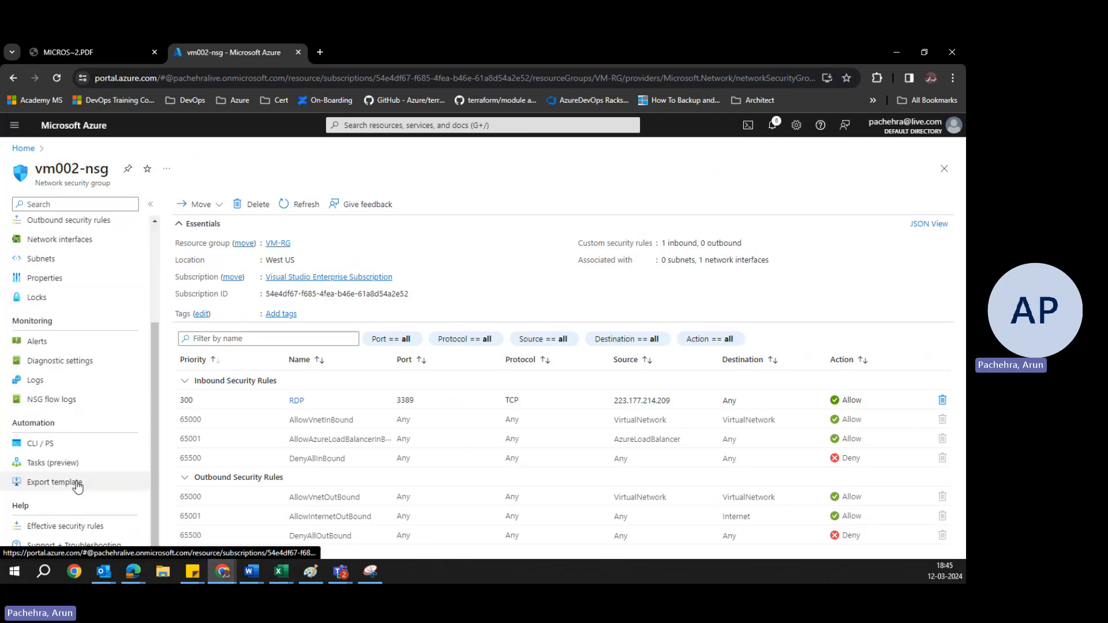
click(59, 526)
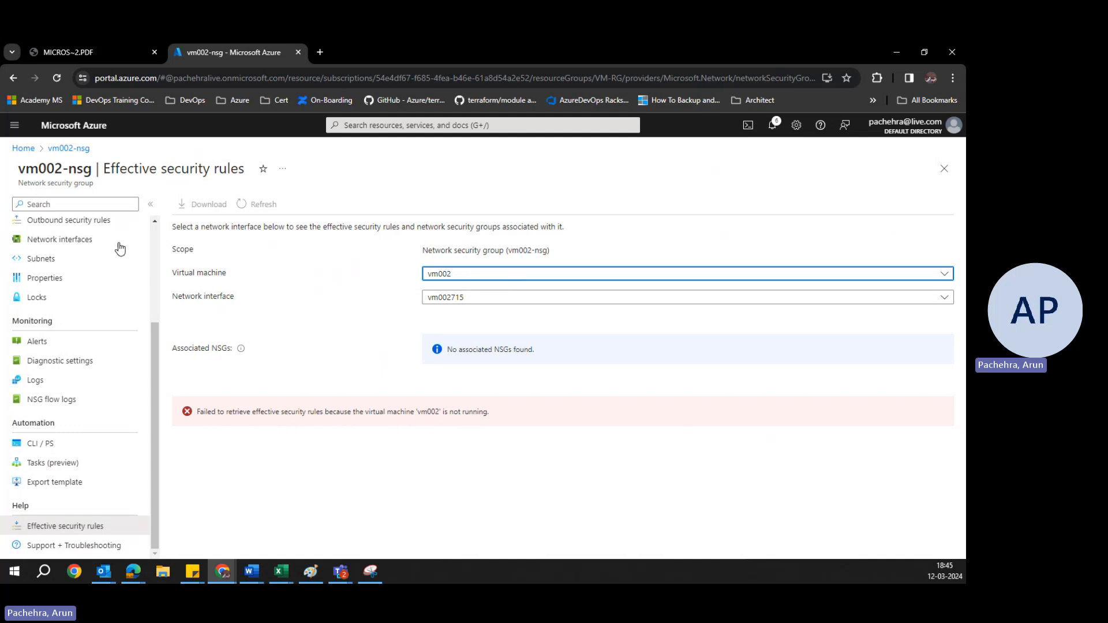
Start both virtual machines, vm002 and Win-VM01, from the virtual machines list
click(13, 132)
click(68, 361)
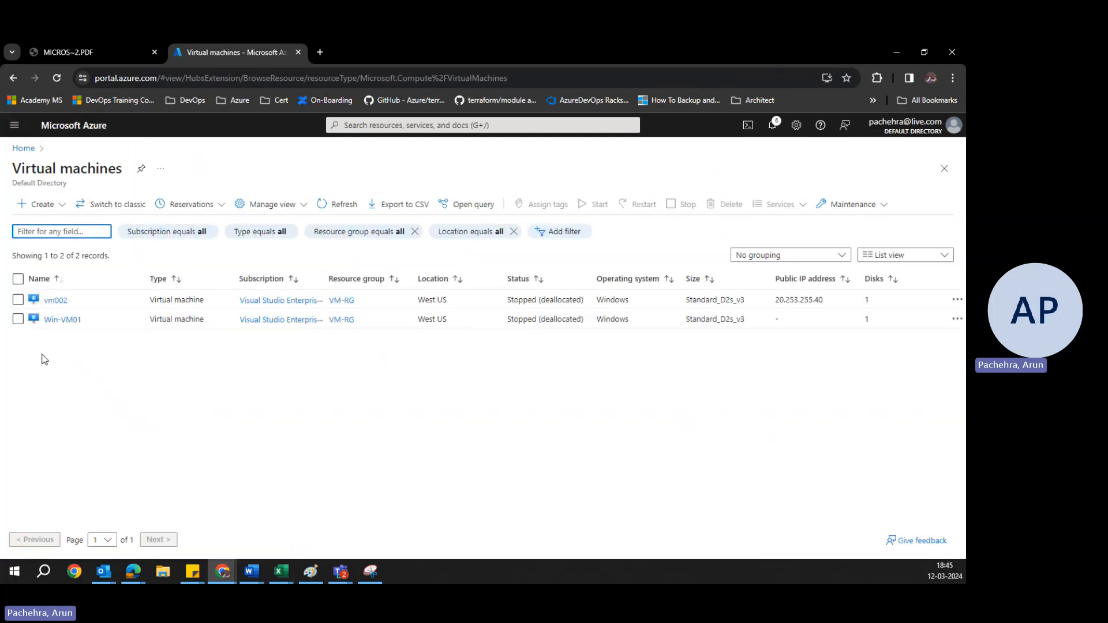
click(18, 299)
click(18, 319)
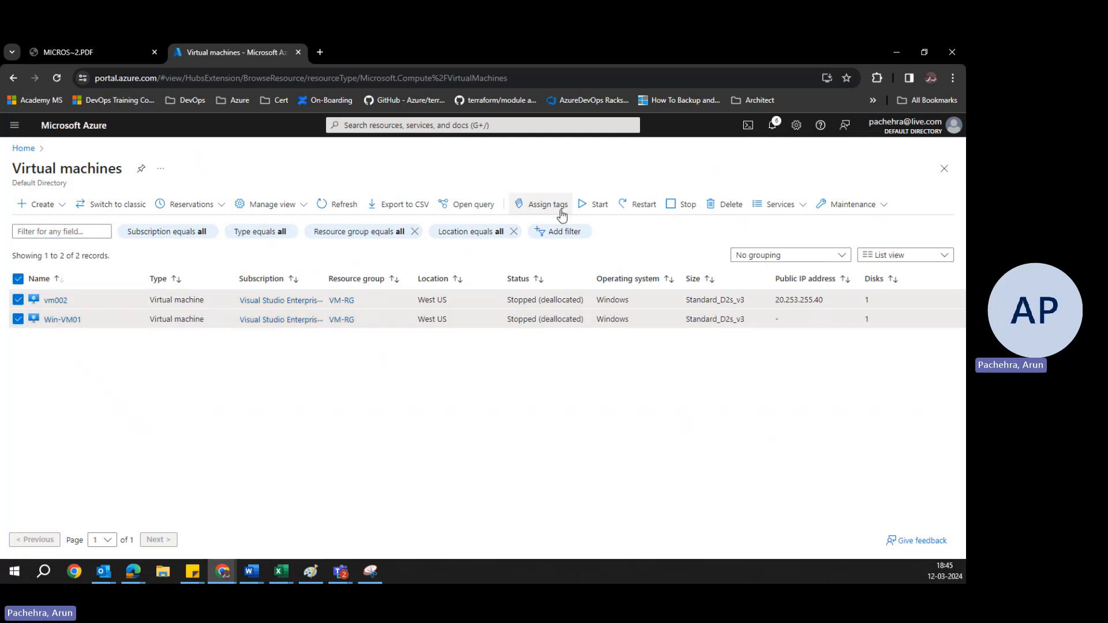
click(594, 205)
click(36, 270)
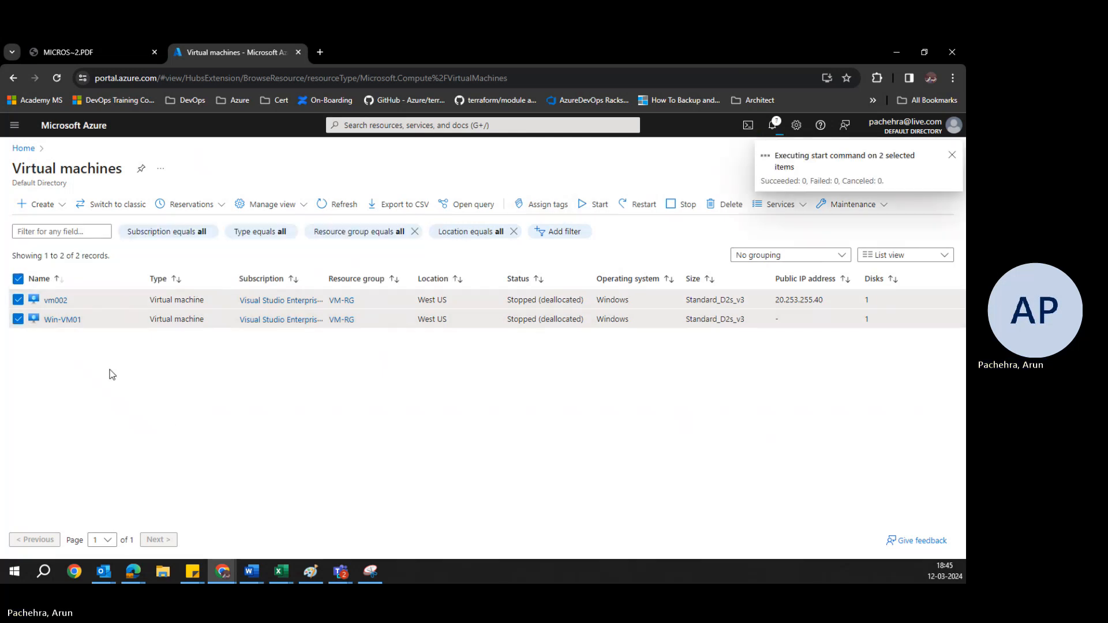
Review vm002's overview and its virtual network VM-RG-vnet, and return to the virtual machines list with both machines deselected
click(55, 300)
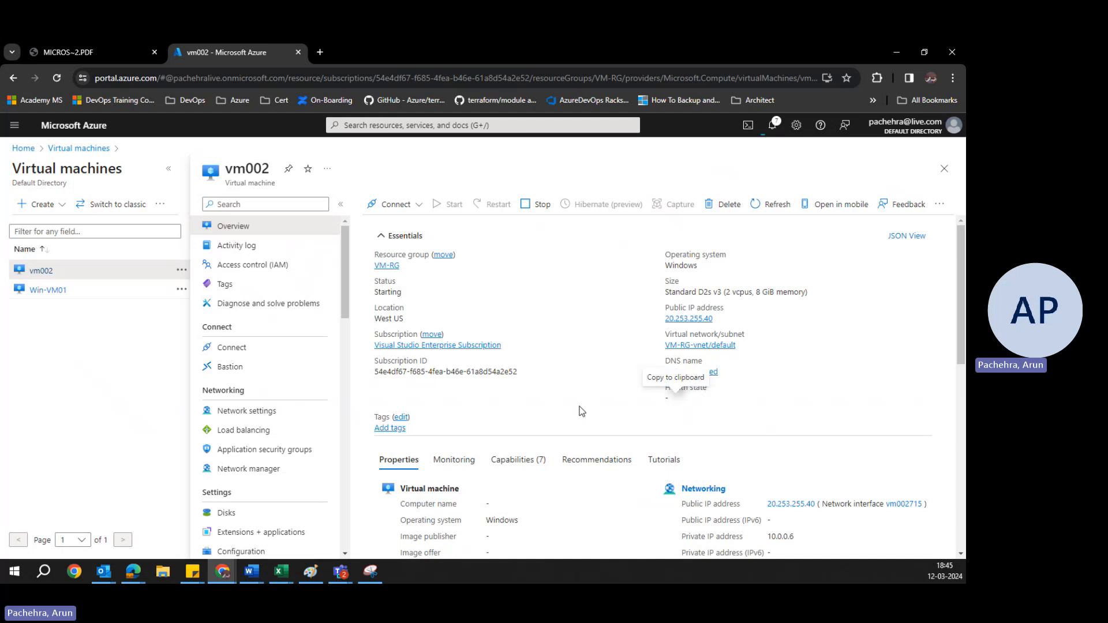
scroll(578, 388, down, 3)
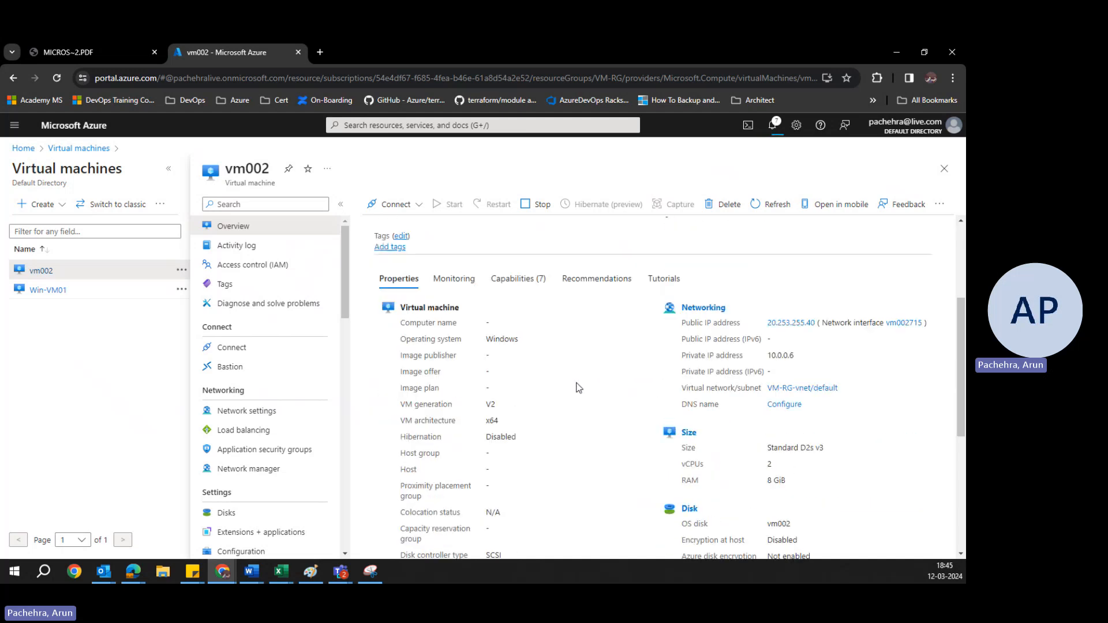
click(785, 389)
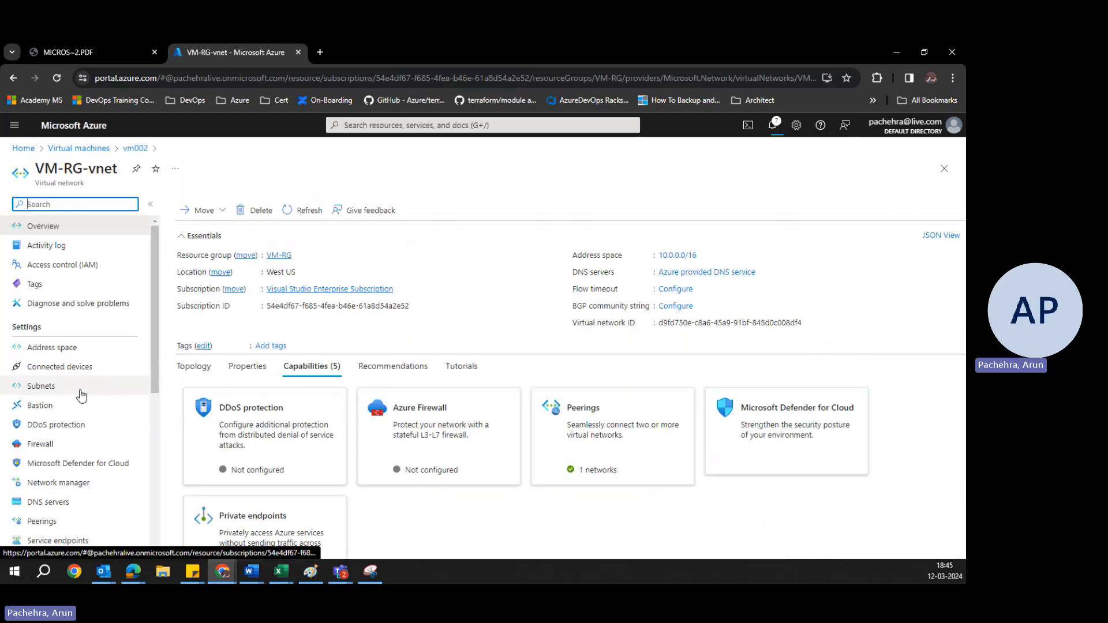
click(80, 148)
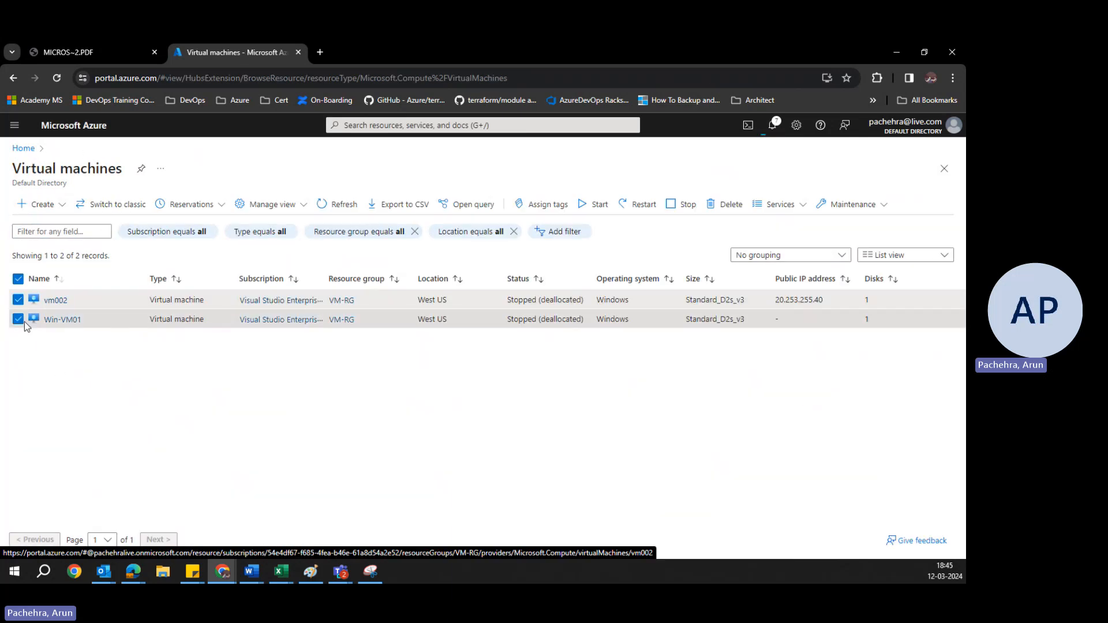
click(21, 320)
click(18, 300)
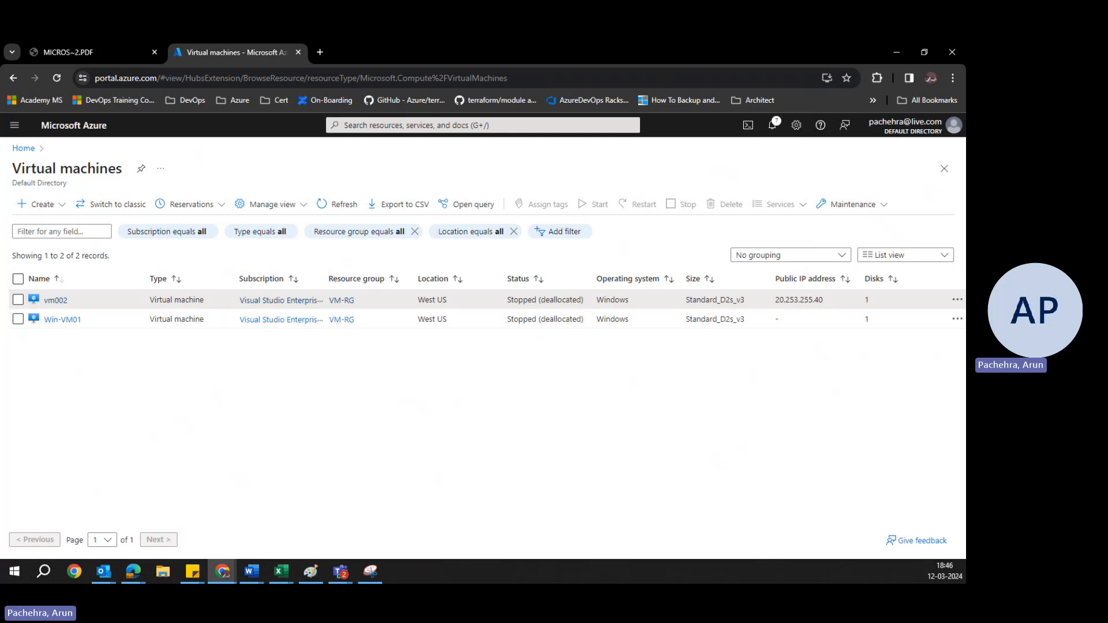
Go through vm002's network settings to its attached network security group and view the group's effective security rules
click(60, 300)
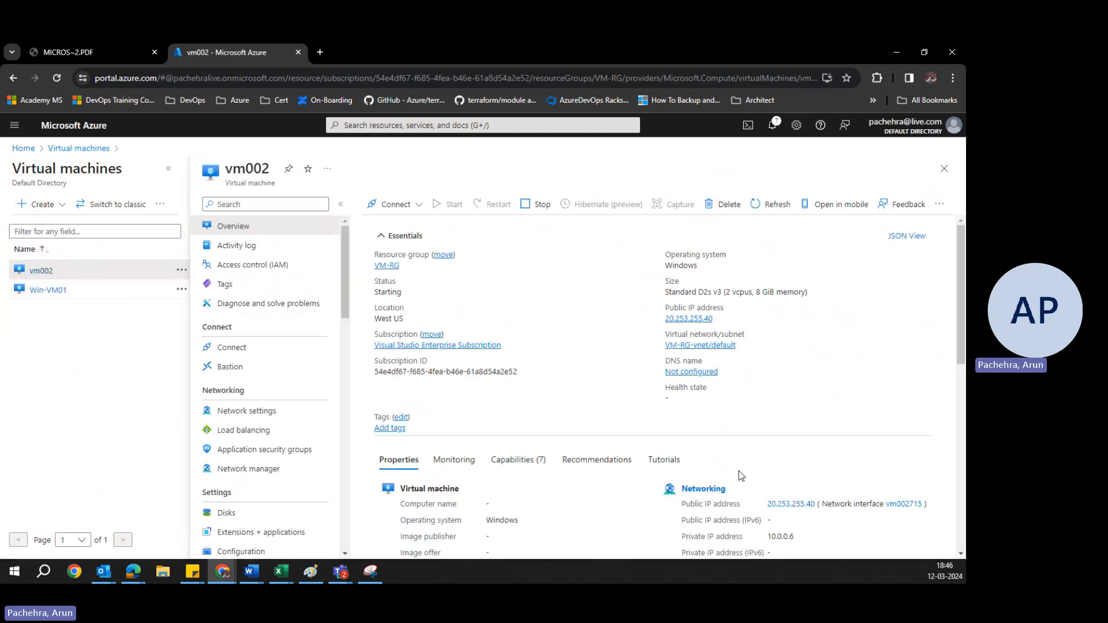
scroll(739, 471, down, 3)
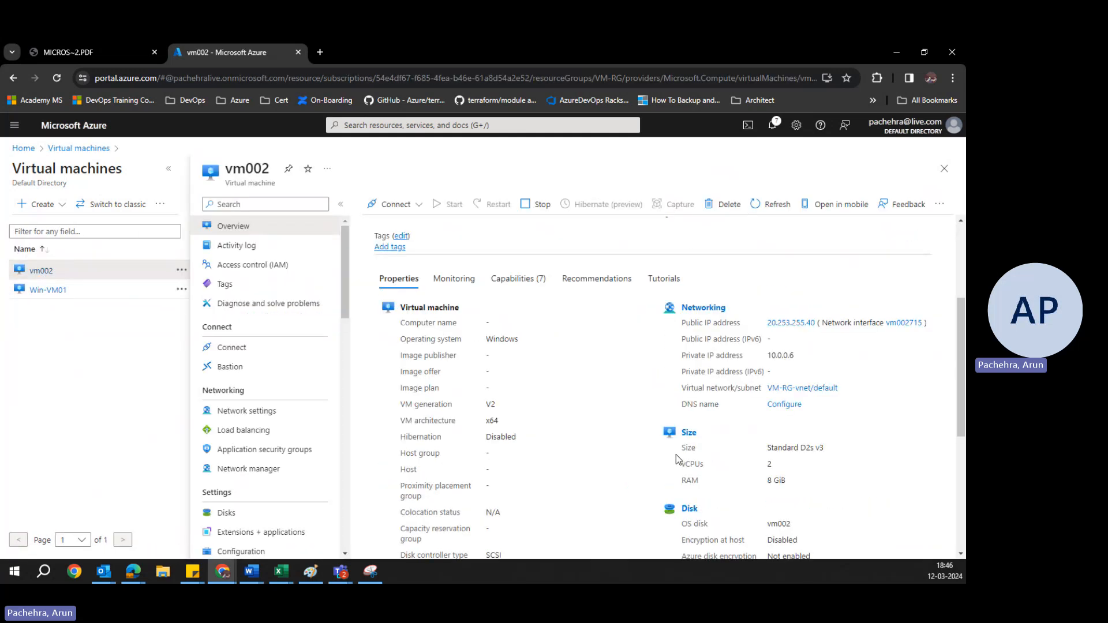
scroll(573, 428, up, 1)
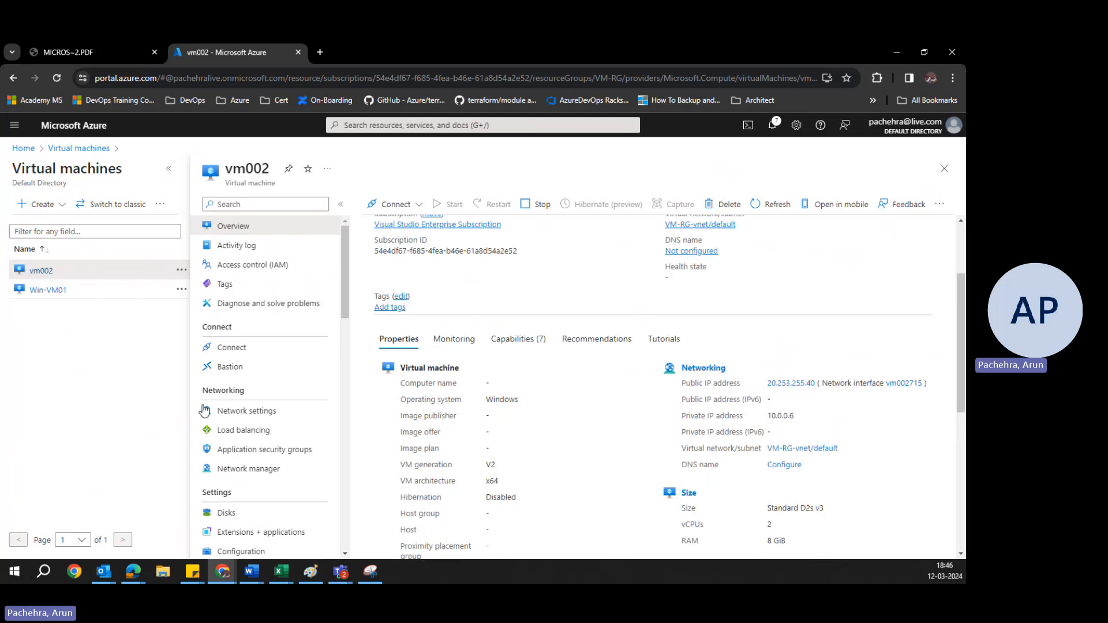
click(274, 411)
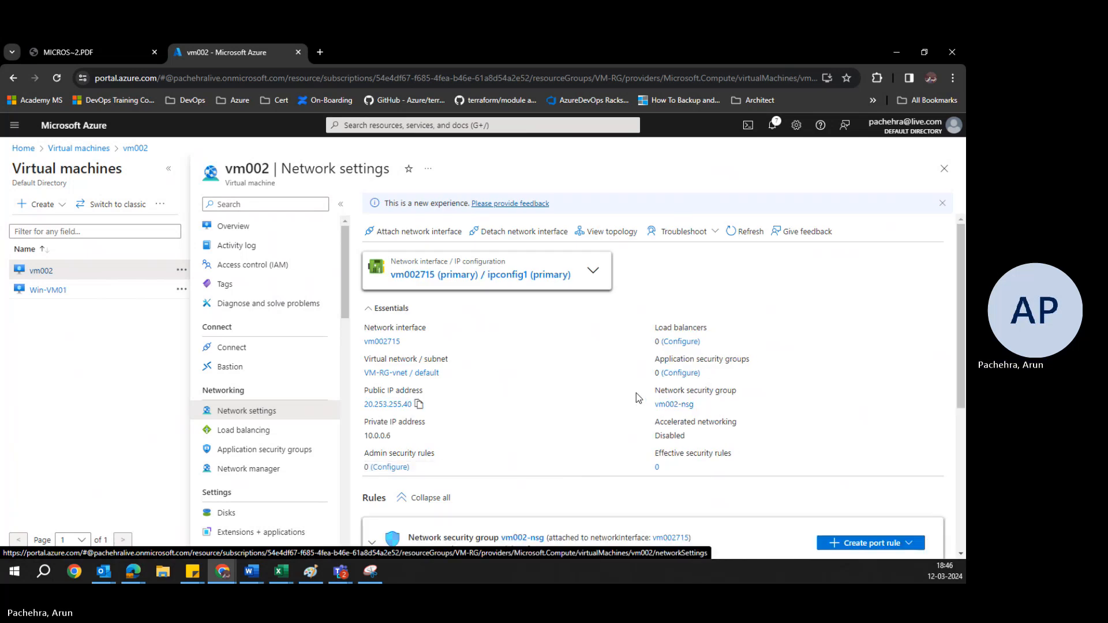
click(687, 406)
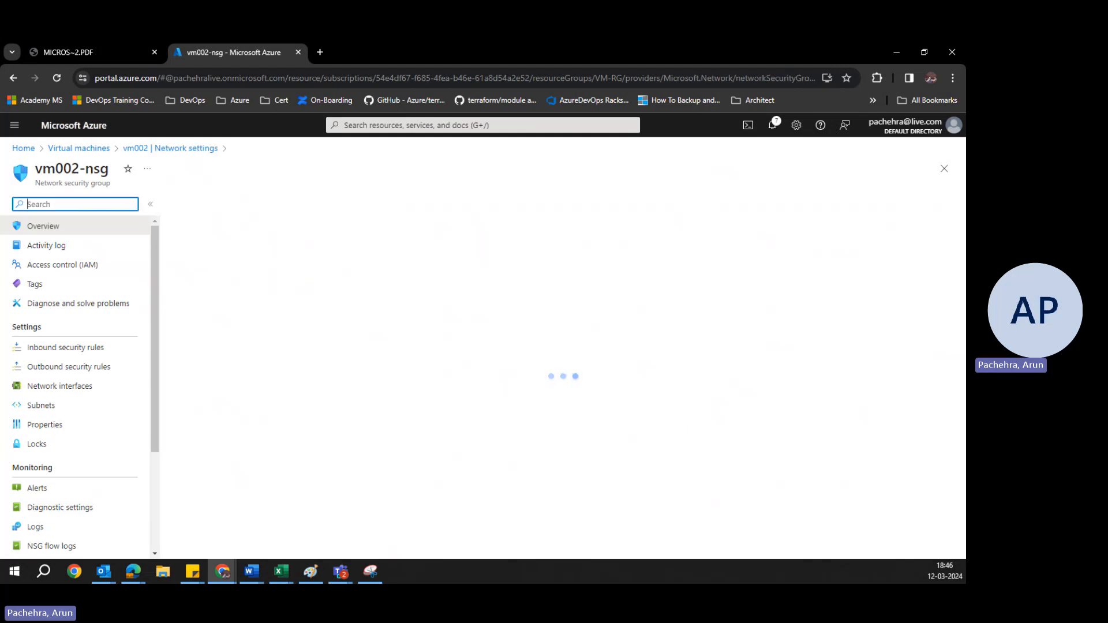
scroll(98, 411, down, 3)
click(82, 527)
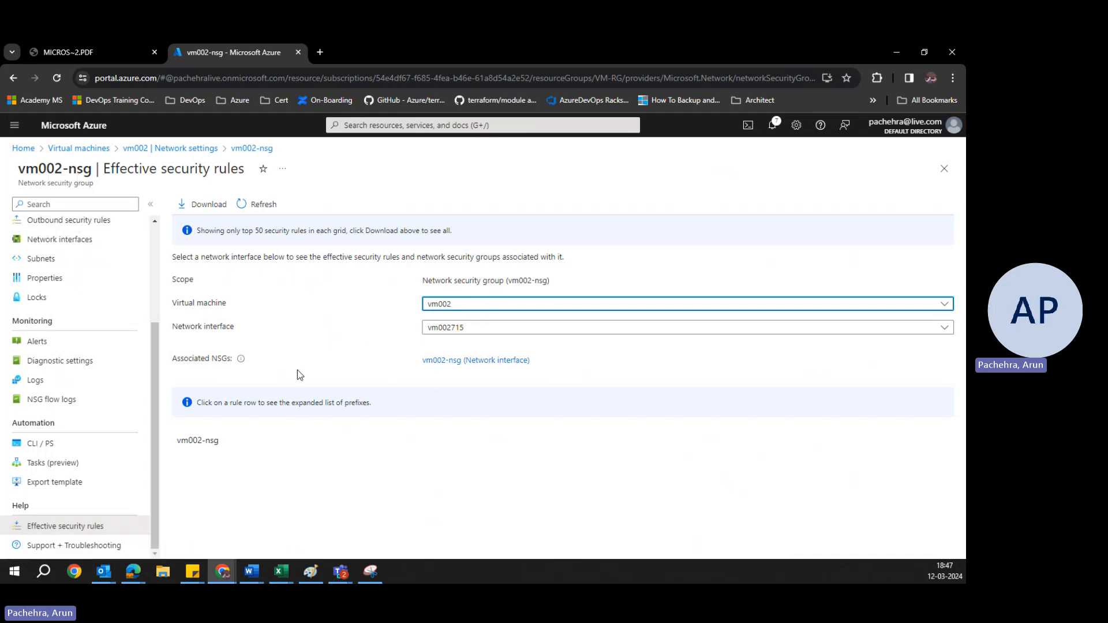
Set up IP flow verify in Network Watcher with vm002 as the virtual machine and vm002715 as the network interface
click(358, 125)
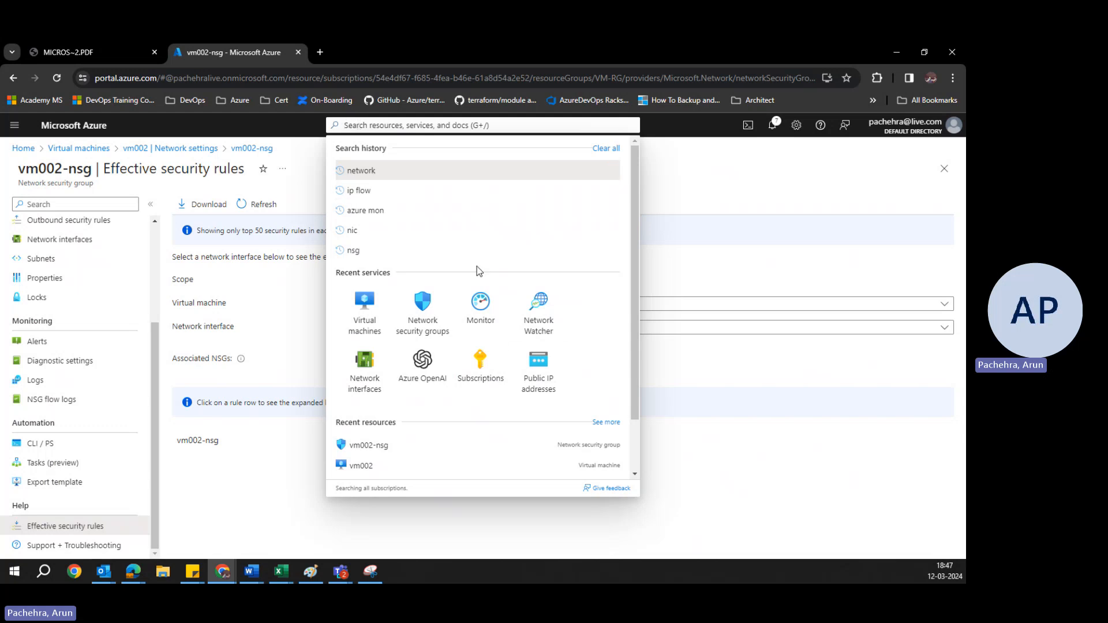
click(542, 316)
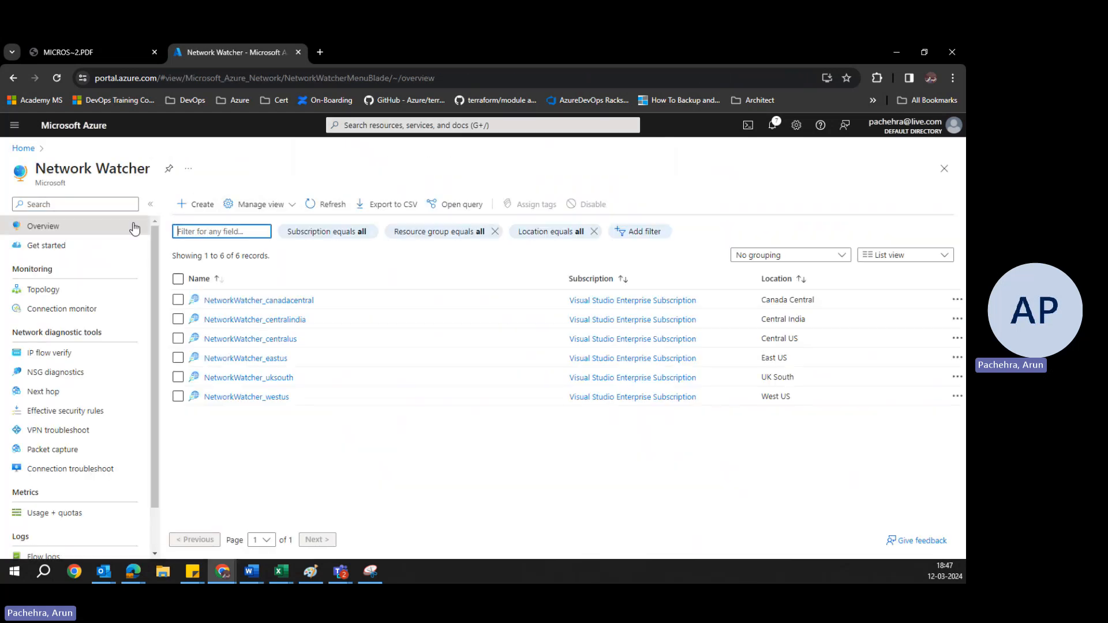
click(41, 359)
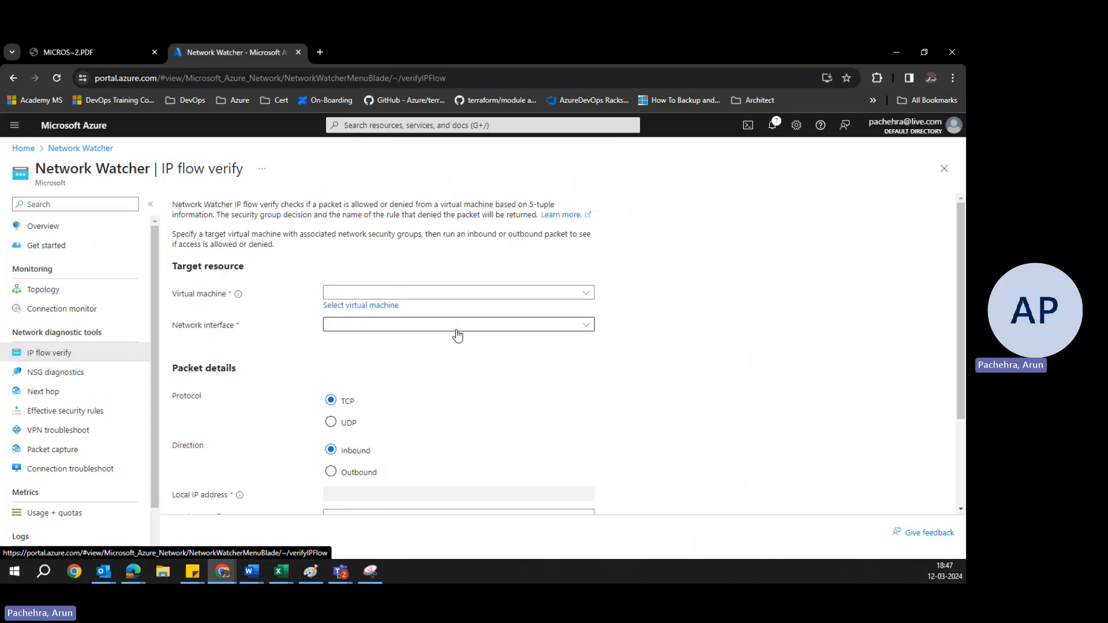
click(555, 302)
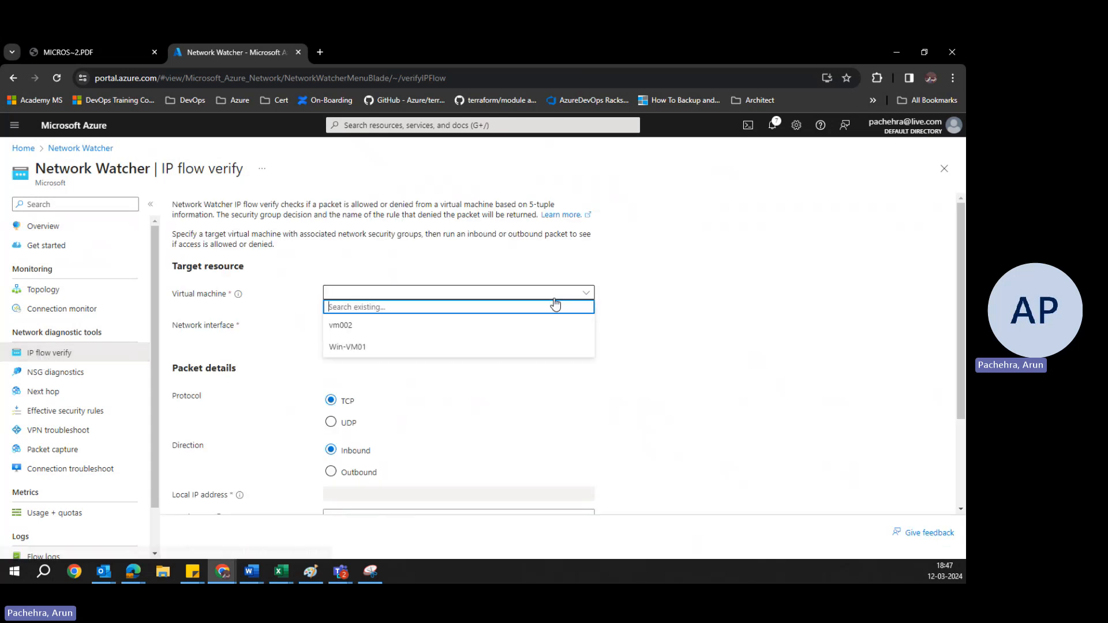
click(350, 326)
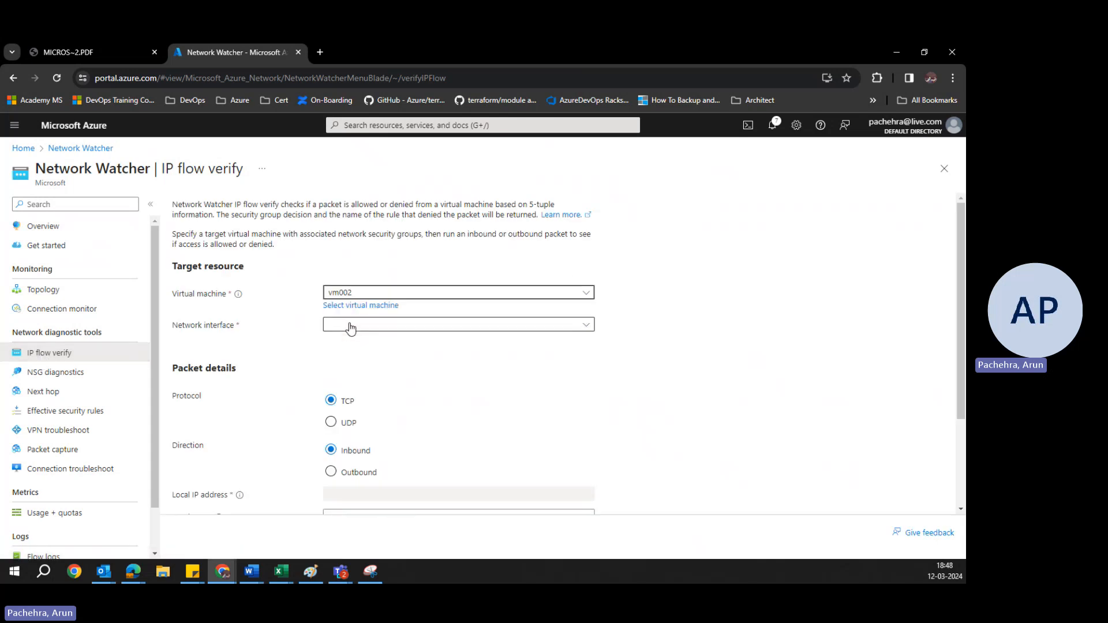
click(371, 326)
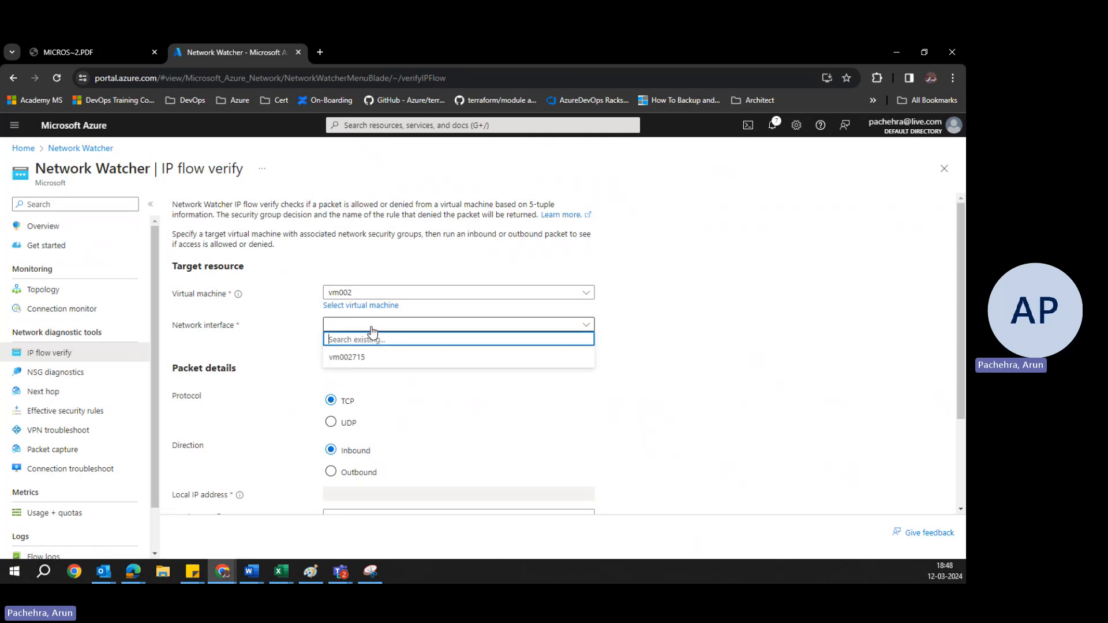
click(359, 358)
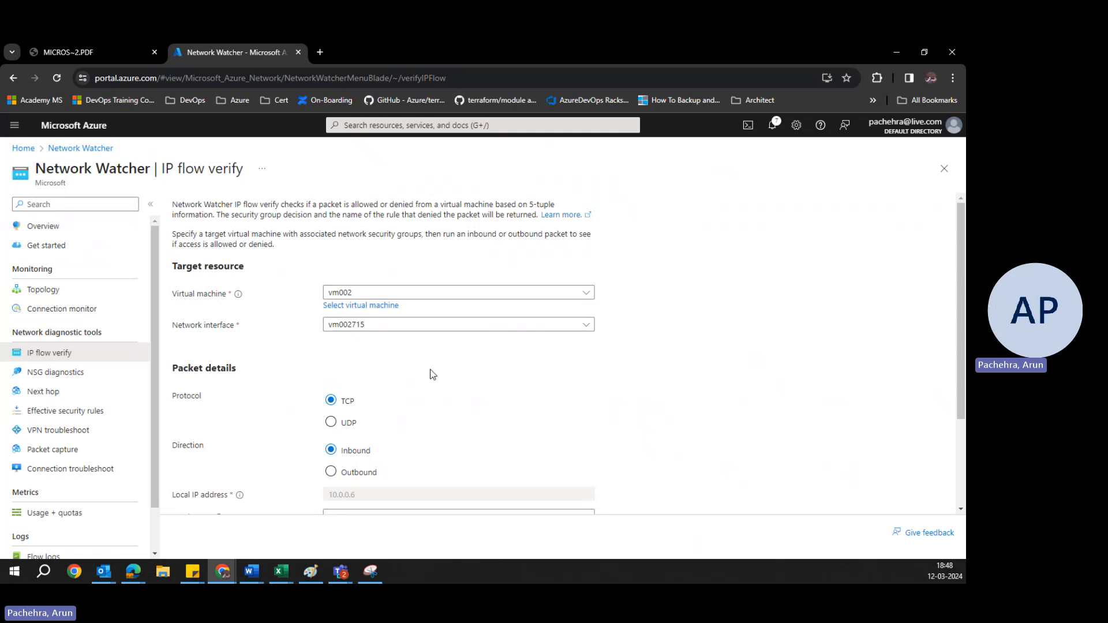
Verify the inbound TCP flow to local port 3389 from remote IP address 223.177.214.208 with remote port *
scroll(433, 374, down, 3)
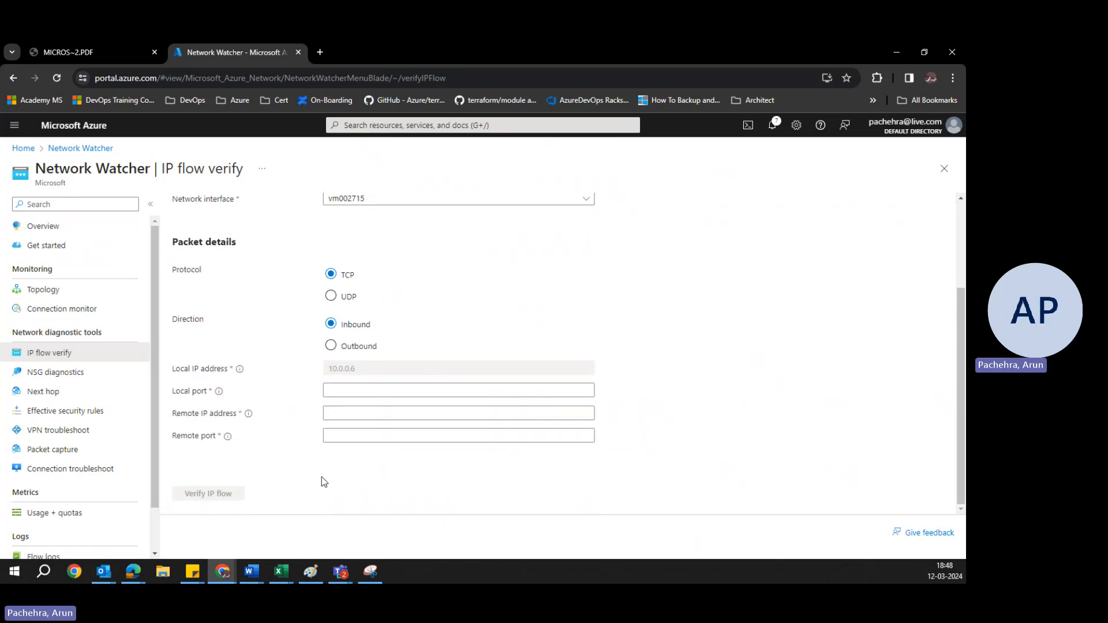
click(332, 413)
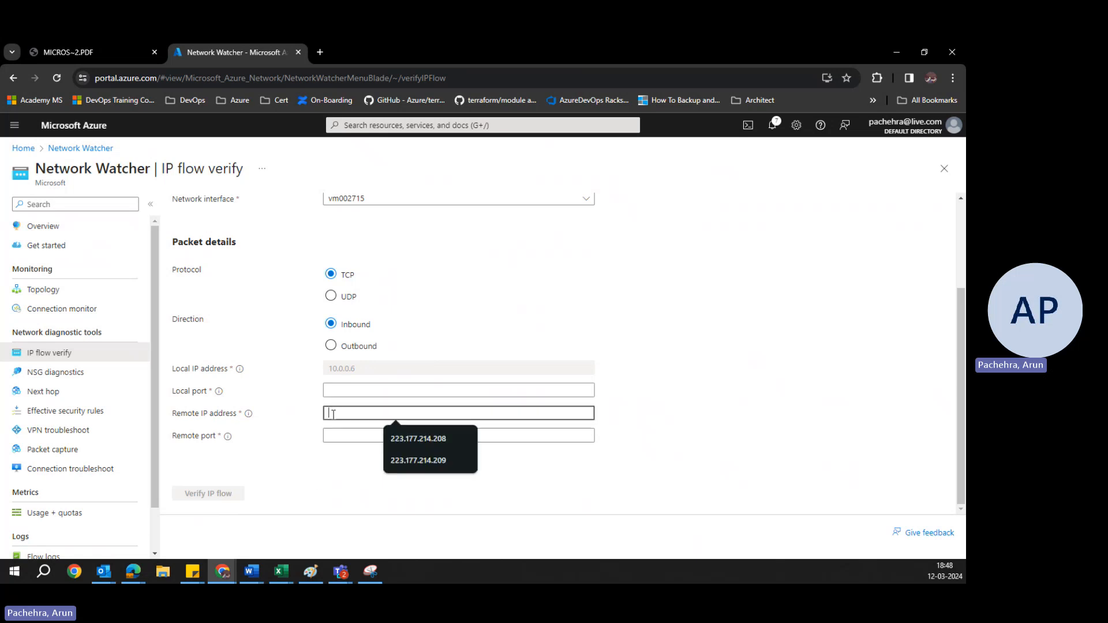
click(416, 438)
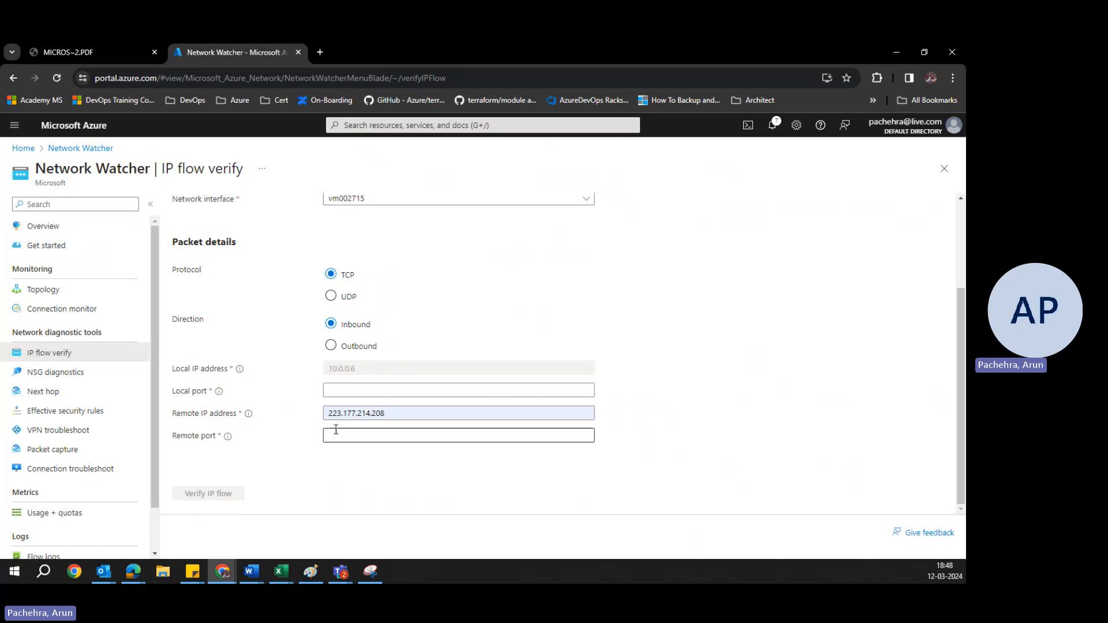
click(334, 391)
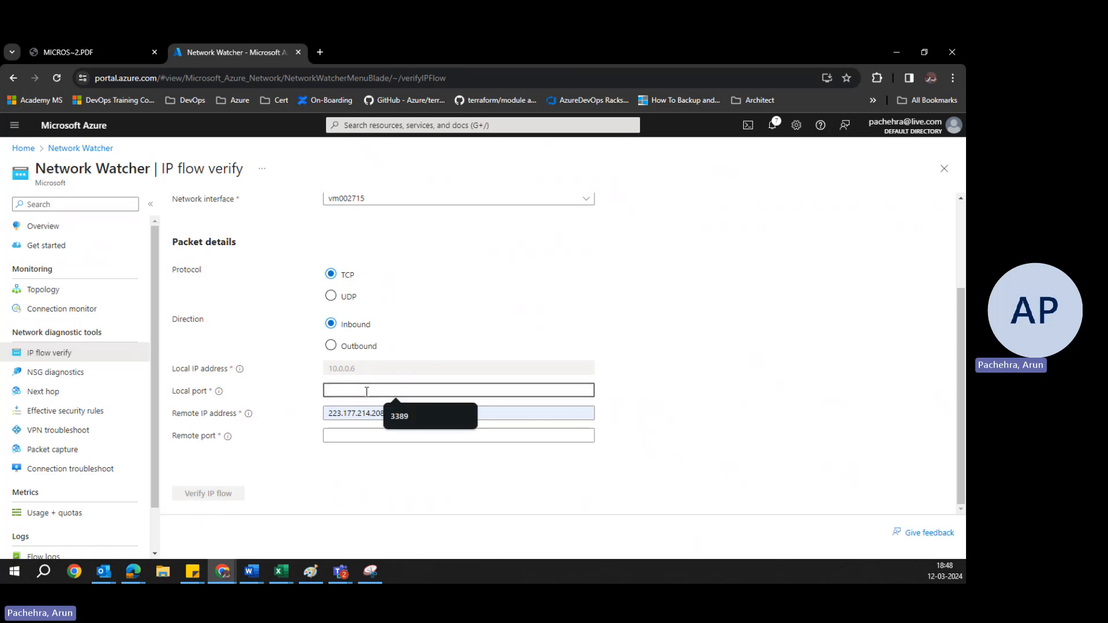
click(403, 417)
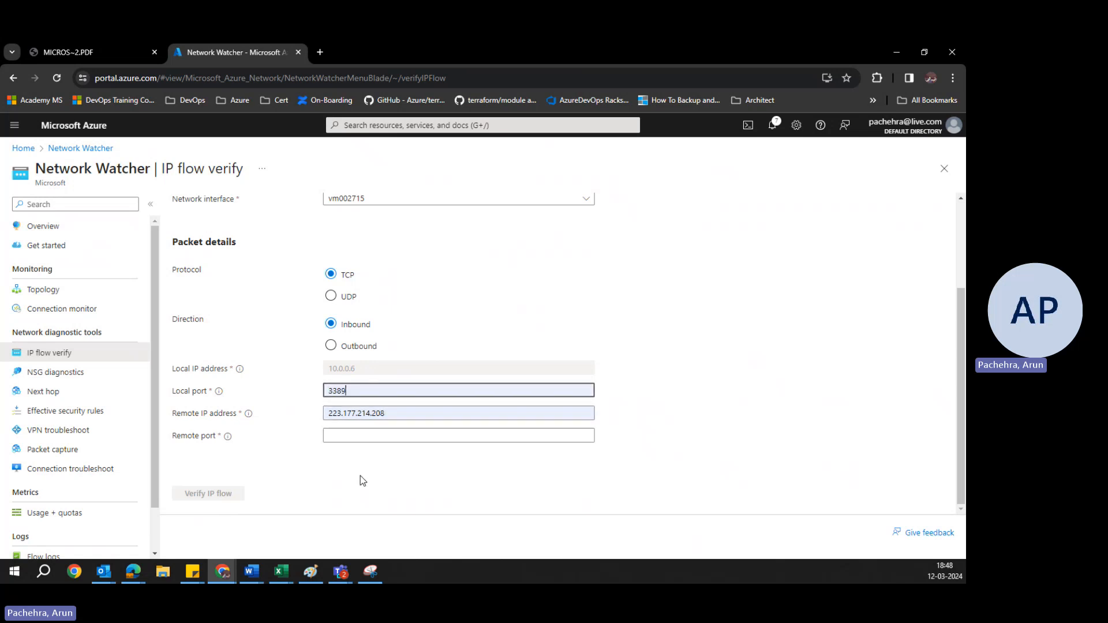
click(345, 435)
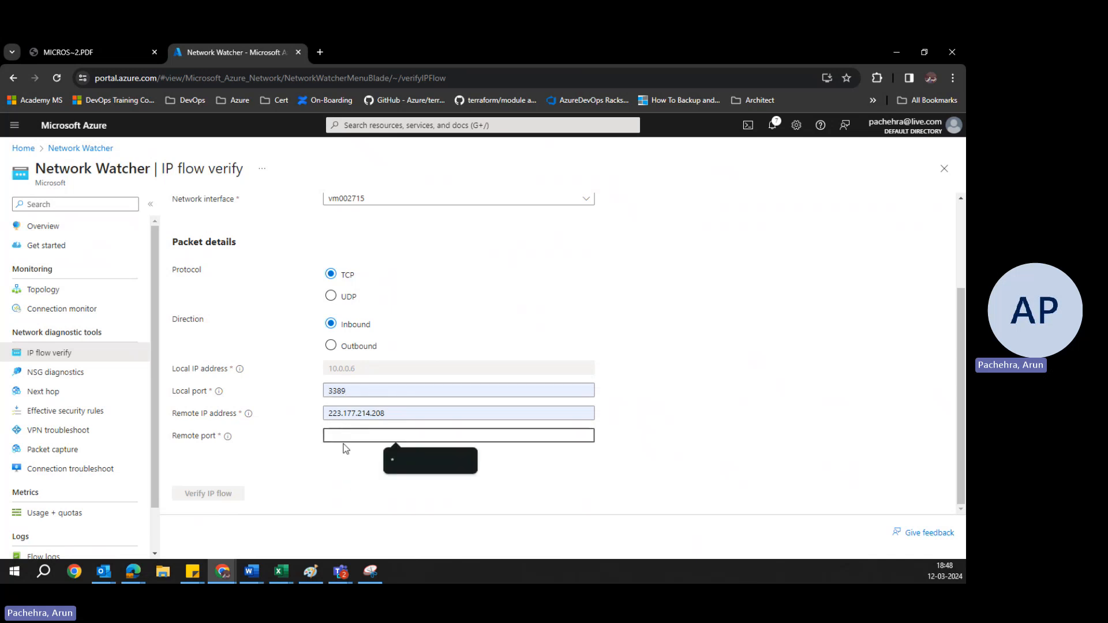
click(398, 464)
click(227, 494)
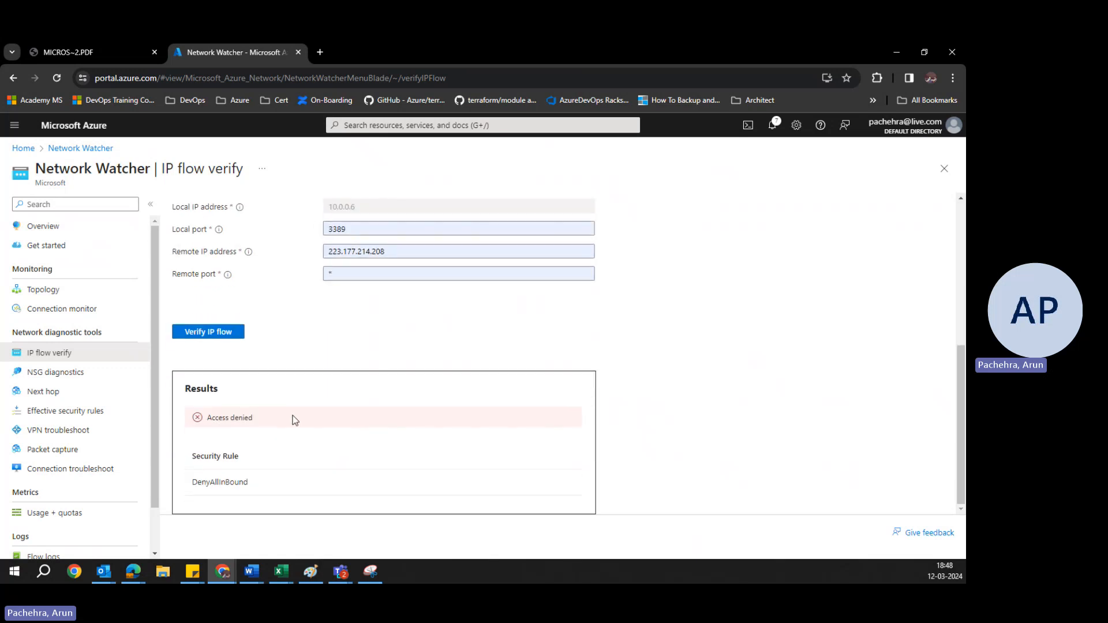
Change the remote IP address to 223.177.214.209 and verify the IP flow again
click(398, 253)
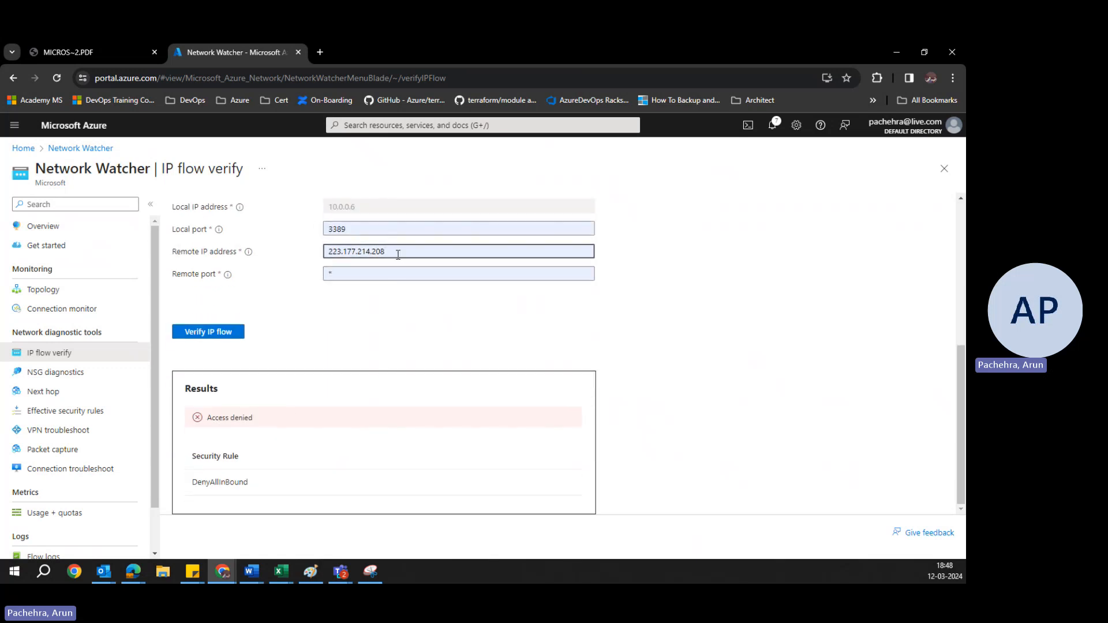
key(BackSpace)
text(9)
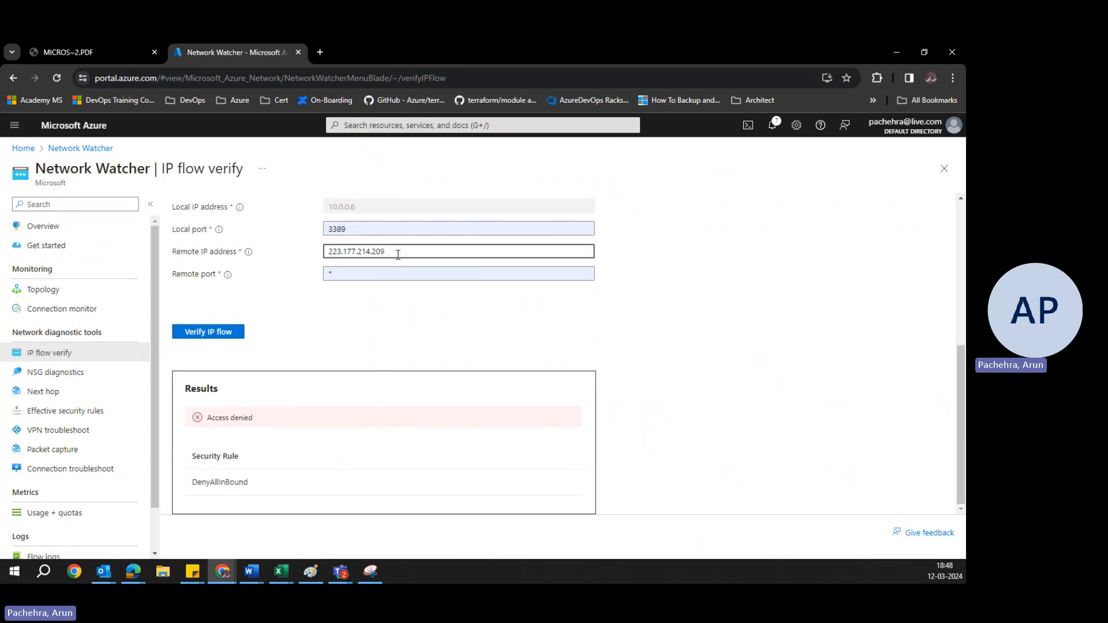
click(217, 333)
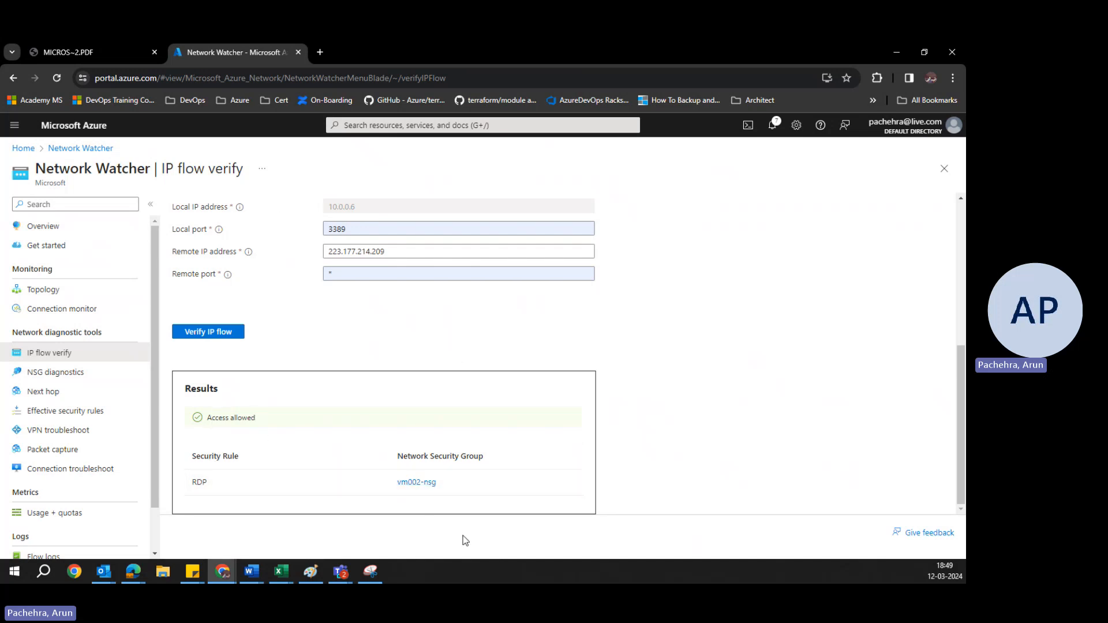
Open vm002-nsg from the verification results and delete its RDP inbound security rule
click(408, 483)
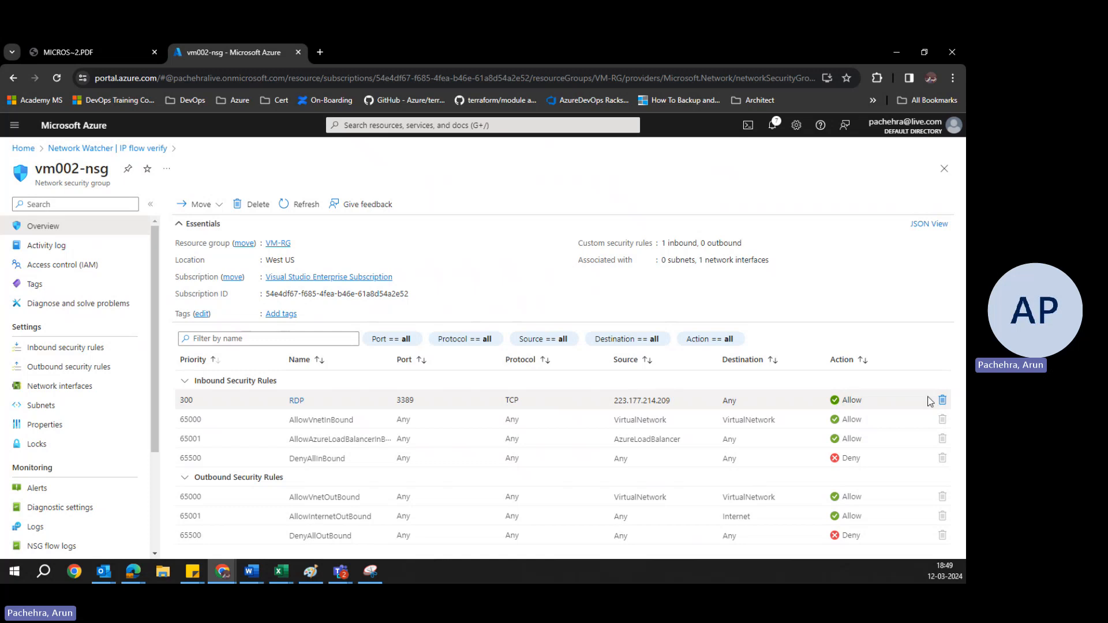
click(942, 400)
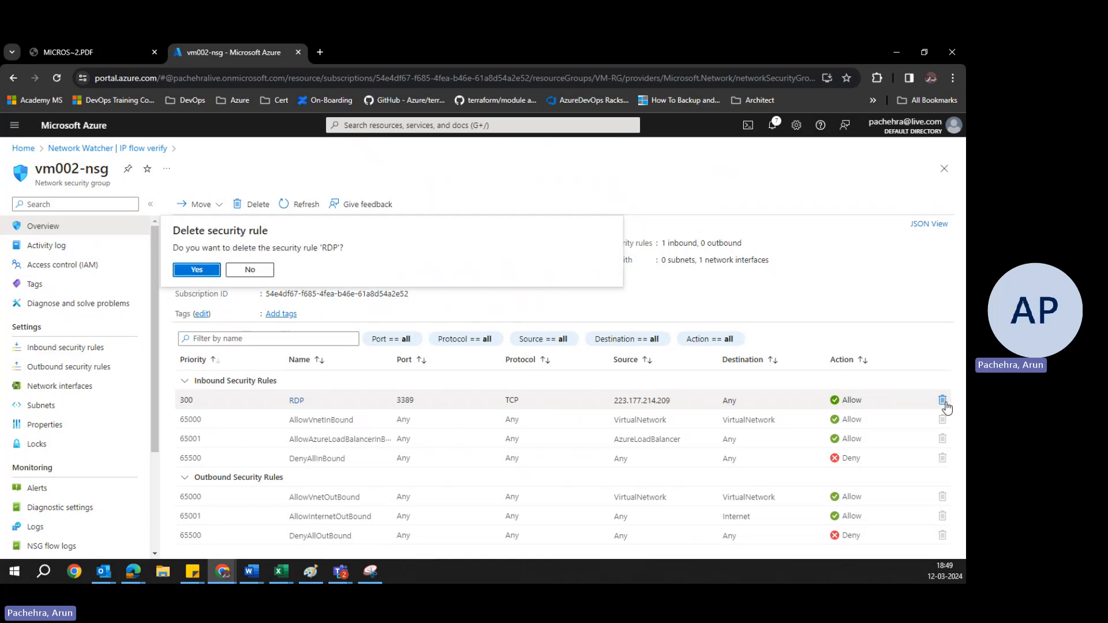
click(197, 270)
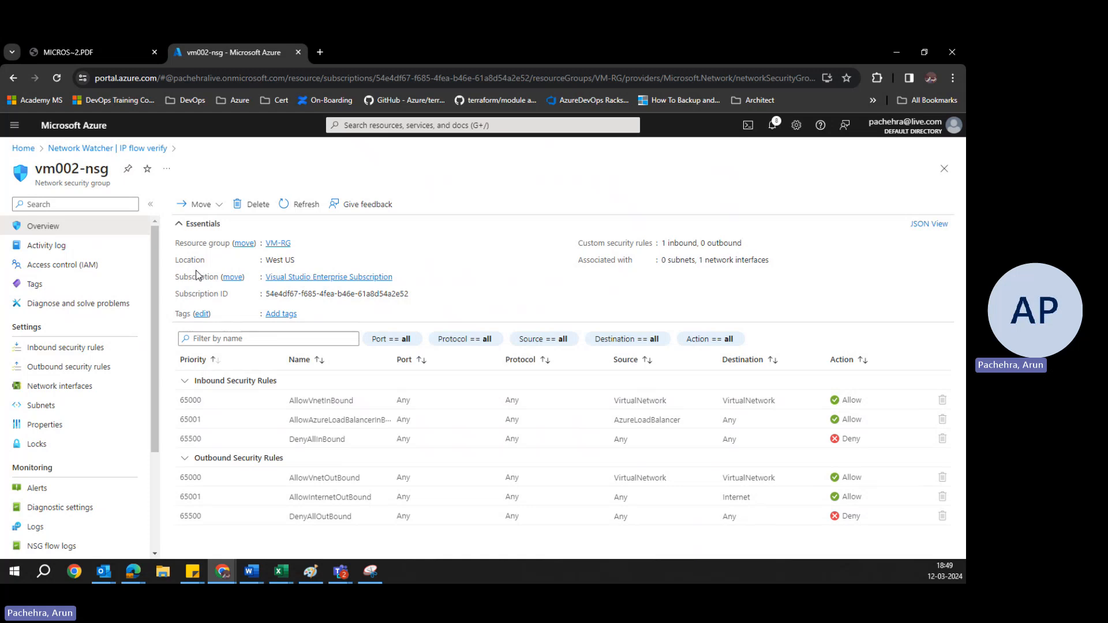
scroll(127, 363, down, 3)
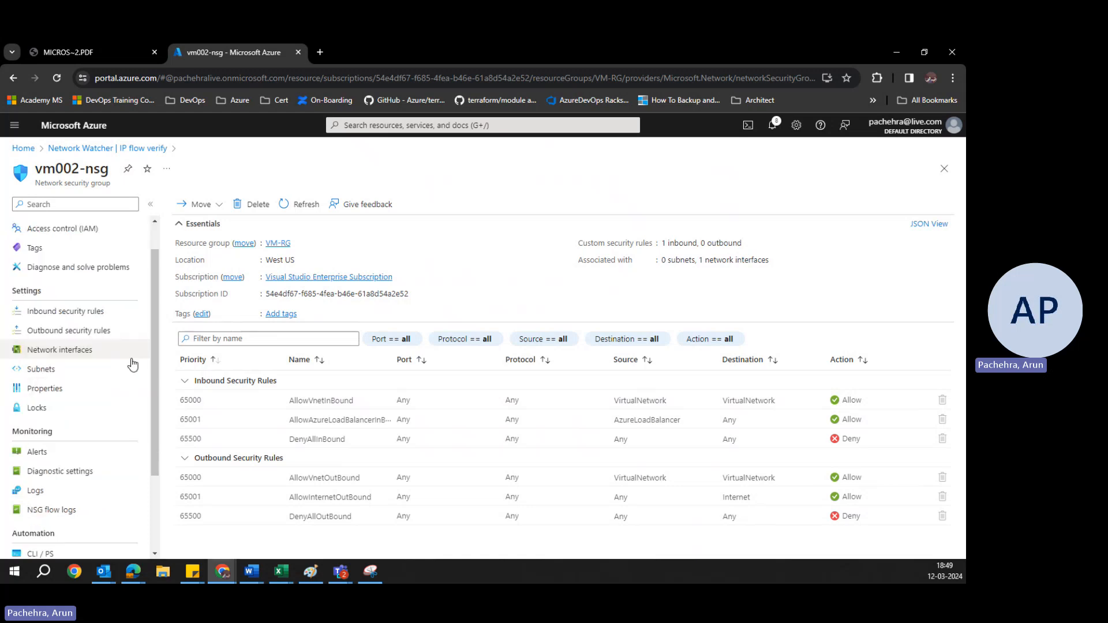